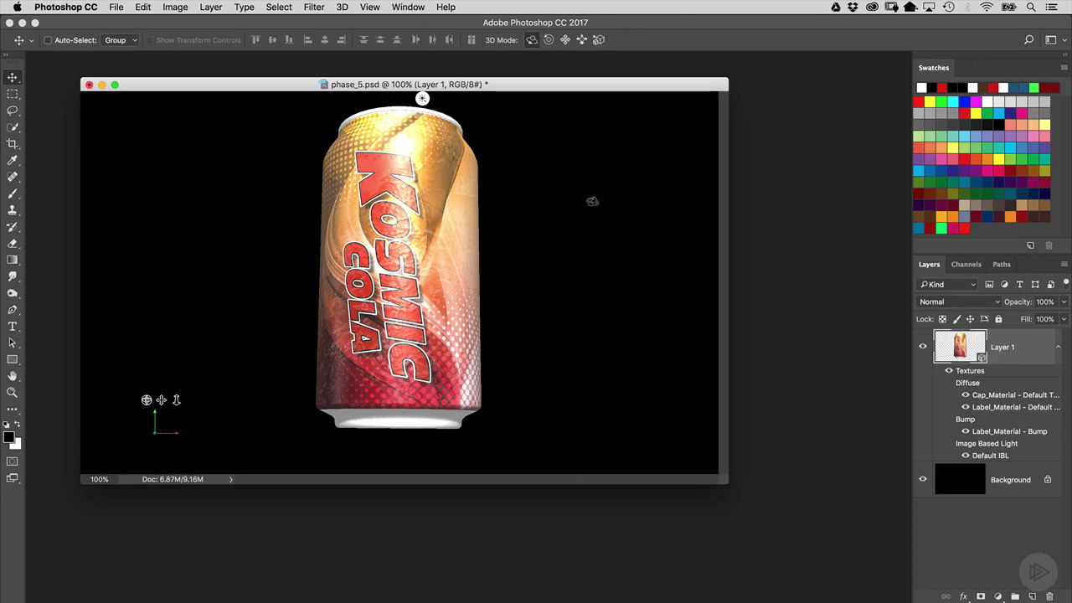
Show the 3D panel and place it beside the Kosmic Cola can.
{"action": "left_click", "coordinate": [408, 7]}
{"action": "left_click", "coordinate": [427, 88]}
{"action": "left_click_drag", "start_coordinate": [501, 108], "coordinate": [661, 165]}
Show the Properties panel with the scene's Environment settings, arranged next to the layers.
{"action": "left_click", "coordinate": [408, 6]}
{"action": "left_click", "coordinate": [467, 375]}
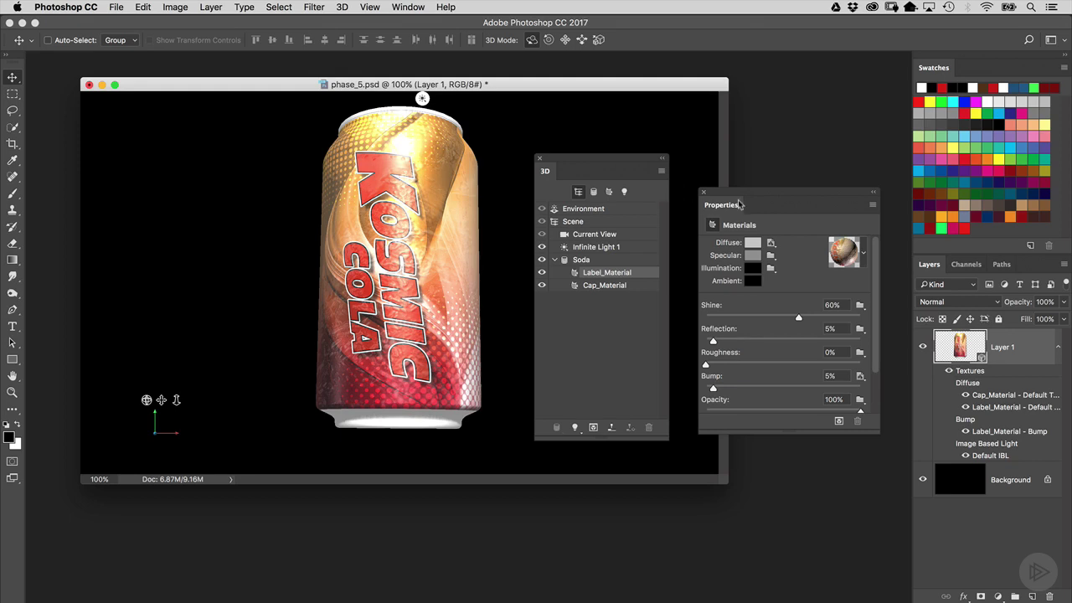
{"action": "left_click_drag", "start_coordinate": [735, 195], "coordinate": [735, 183]}
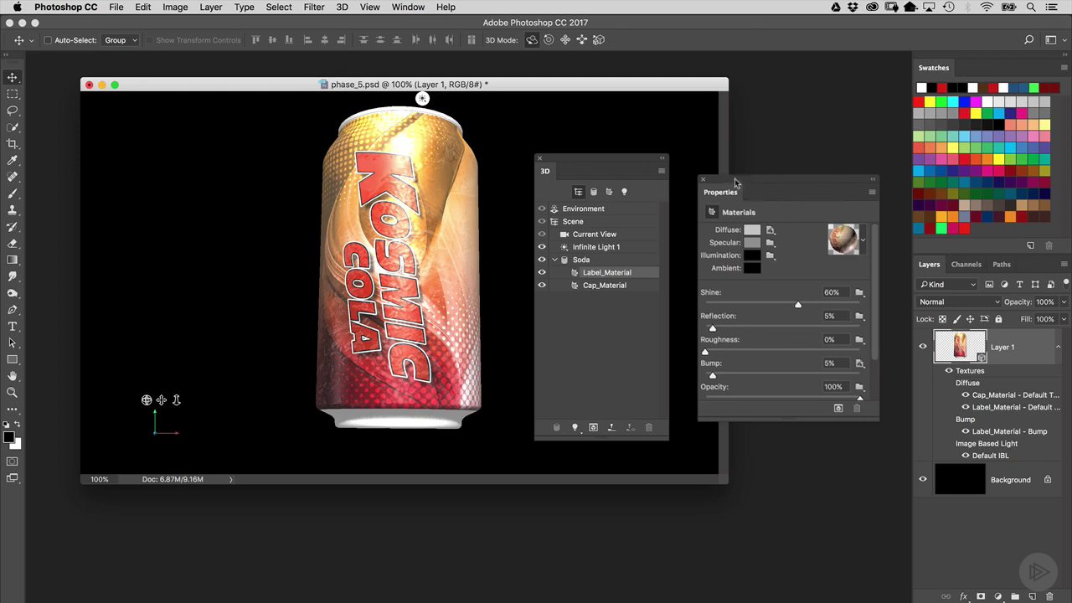
{"action": "left_click", "coordinate": [623, 209]}
{"action": "left_click_drag", "start_coordinate": [722, 184], "coordinate": [759, 176]}
{"action": "left_click_drag", "start_coordinate": [651, 160], "coordinate": [695, 184]}
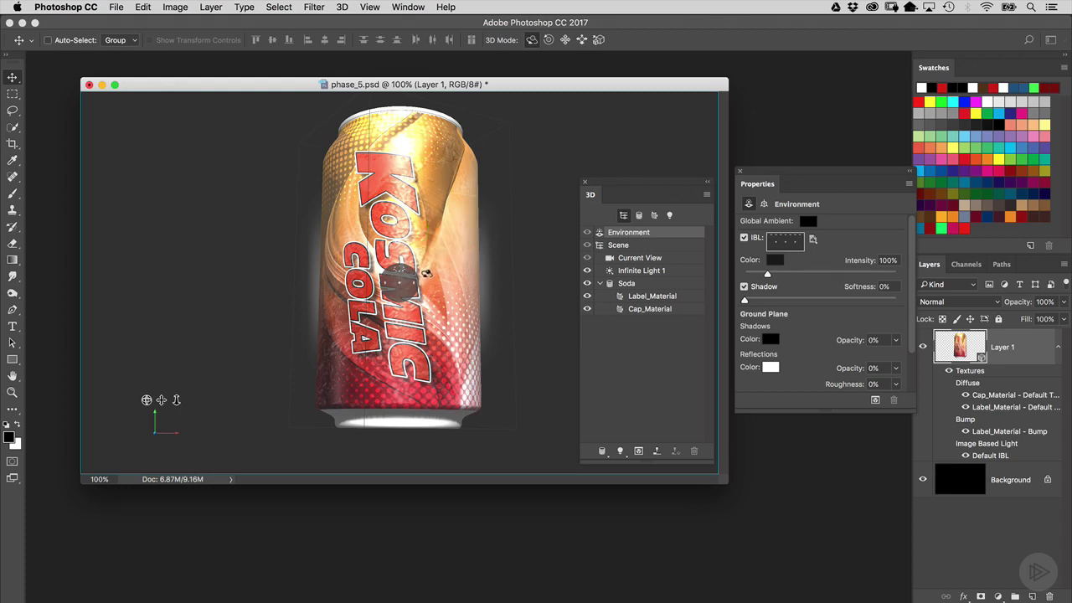
{"action": "left_click_drag", "start_coordinate": [613, 184], "coordinate": [605, 188]}
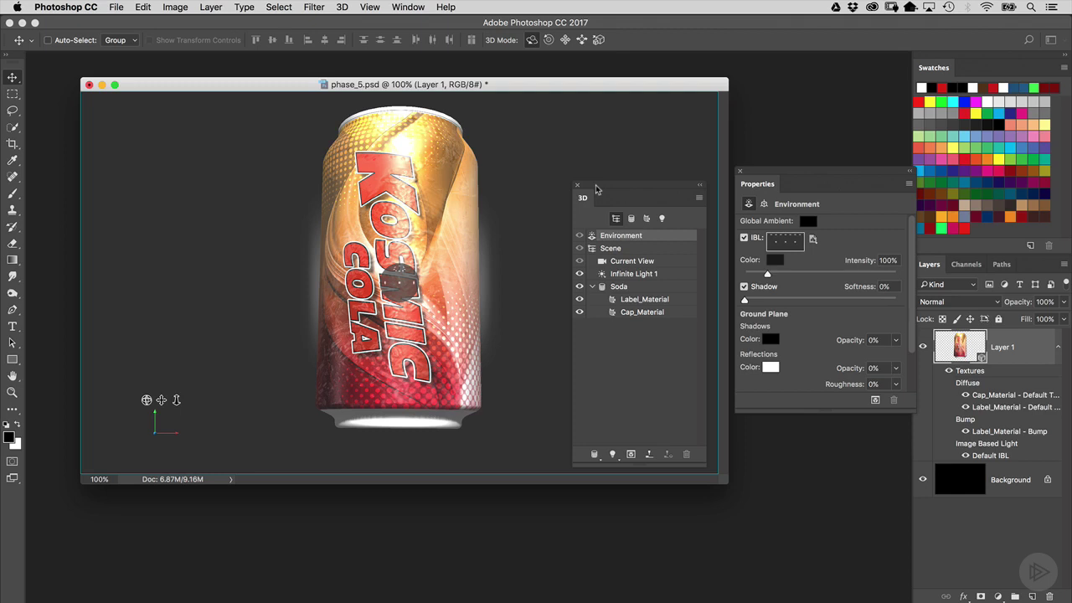
{"action": "left_click_drag", "start_coordinate": [657, 191], "coordinate": [645, 168]}
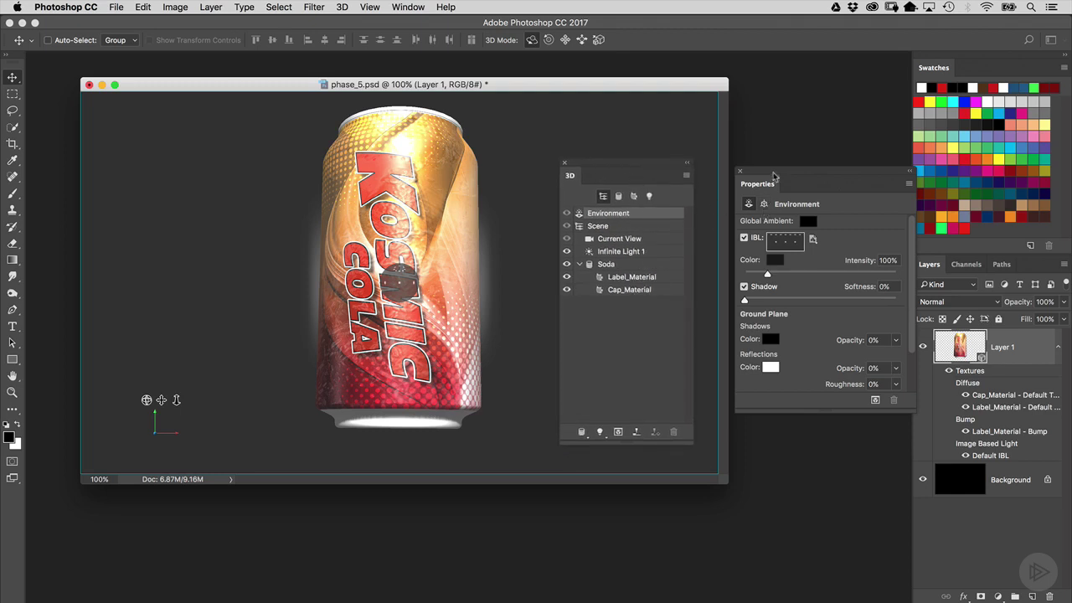
{"action": "left_click_drag", "start_coordinate": [774, 174], "coordinate": [752, 179]}
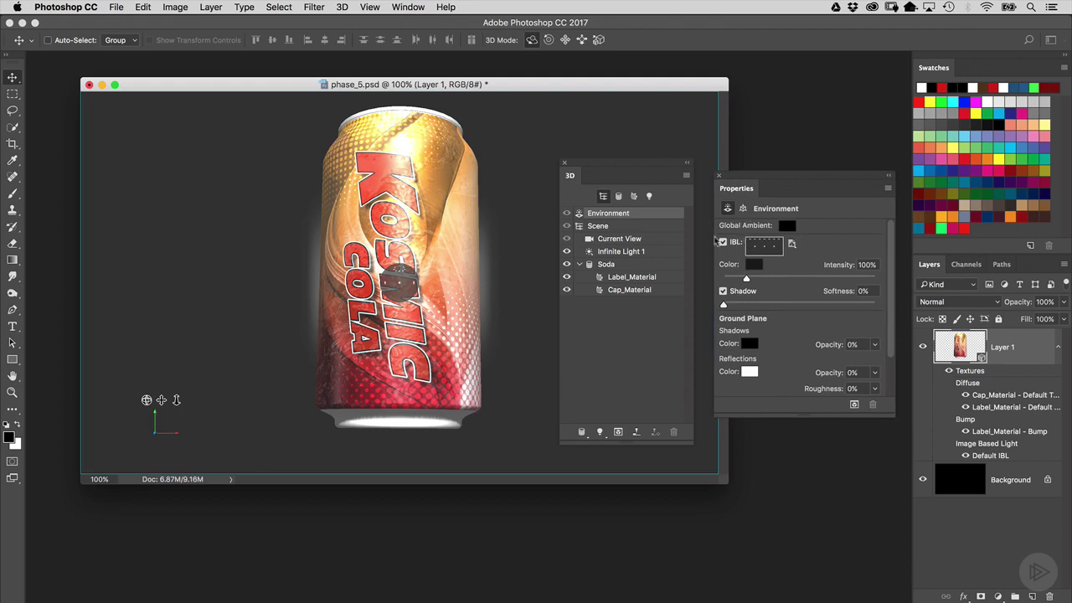
{"action": "left_click", "coordinate": [792, 244]}
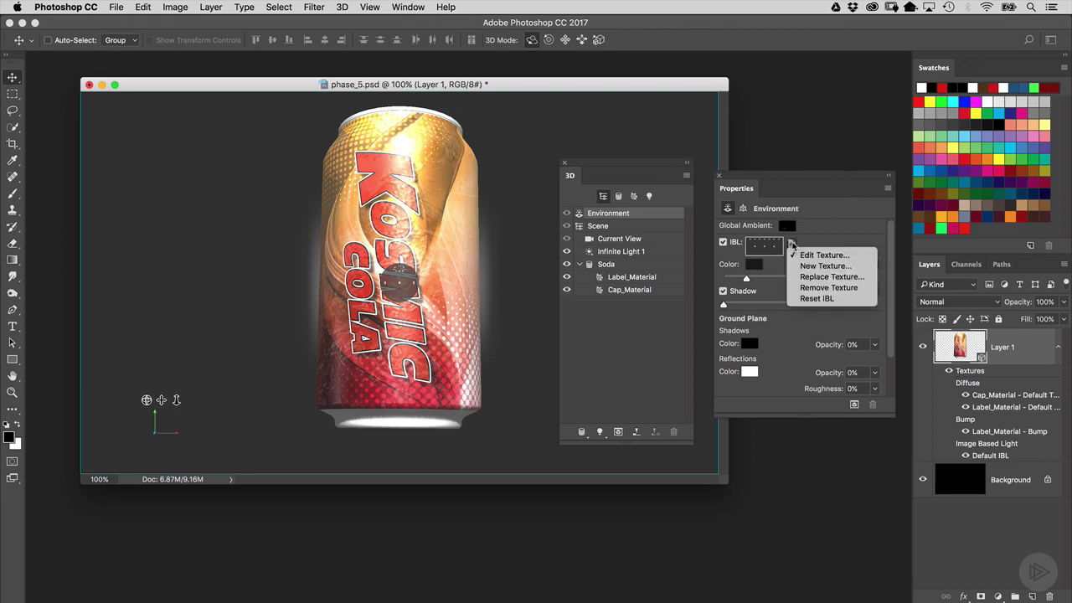
{"action": "left_click", "coordinate": [825, 254]}
{"action": "key", "text": "super+plus"}
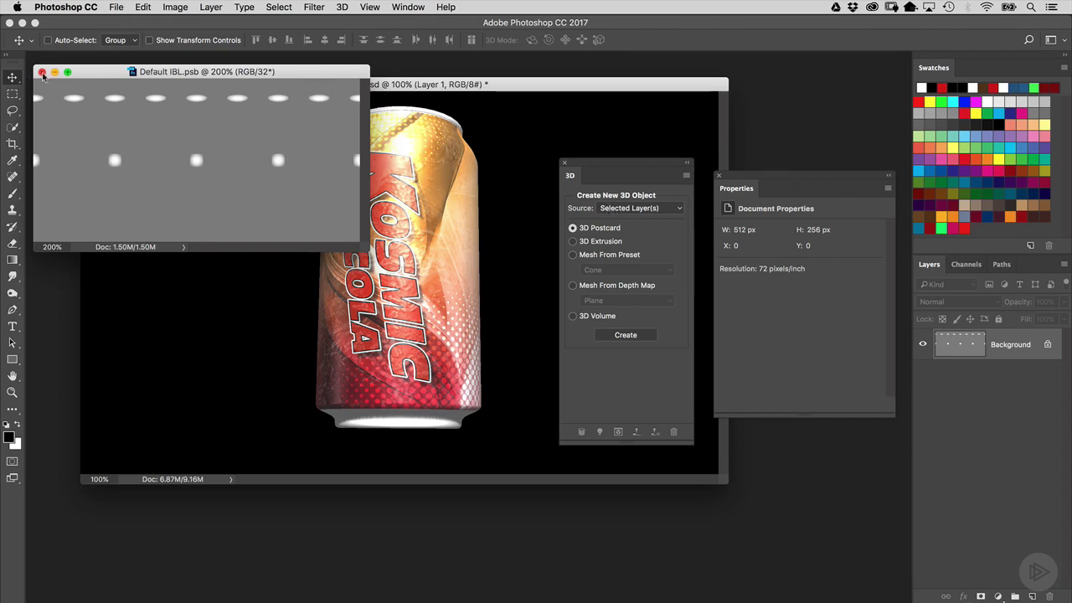
{"action": "left_click", "coordinate": [42, 72]}
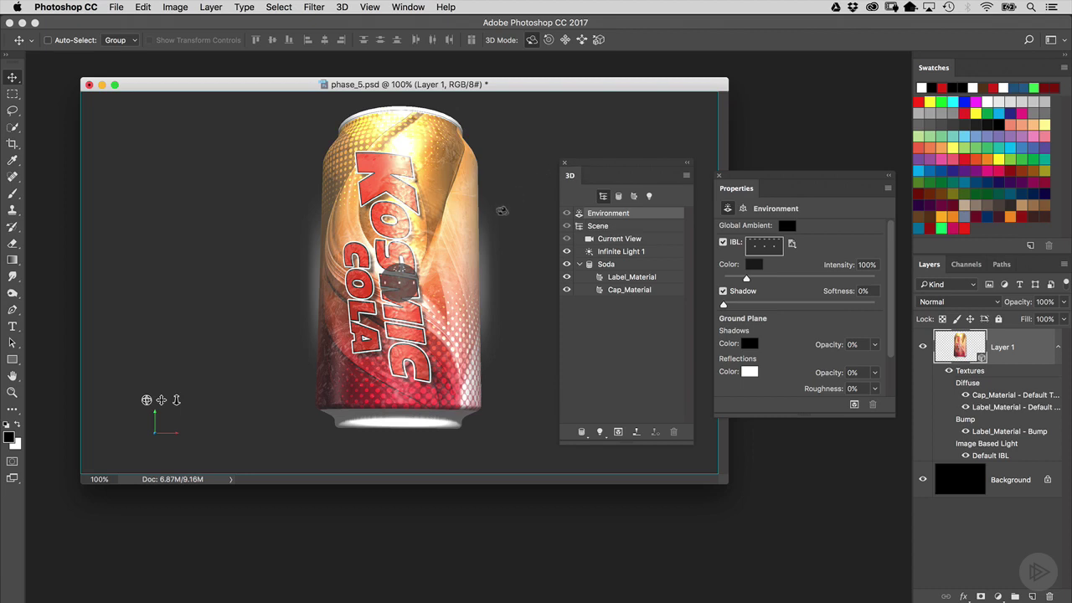
Rotate the image-based light so its glow sits behind the can's top.
{"action": "mouse_move", "coordinate": [500, 208]}
{"action": "left_mouse_down"}
{"action": "mouse_move", "coordinate": [346, 307]}
{"action": "mouse_move", "coordinate": [503, 278]}
{"action": "mouse_move", "coordinate": [492, 176]}
{"action": "mouse_move", "coordinate": [406, 216]}
{"action": "mouse_move", "coordinate": [536, 197]}
{"action": "left_mouse_up"}
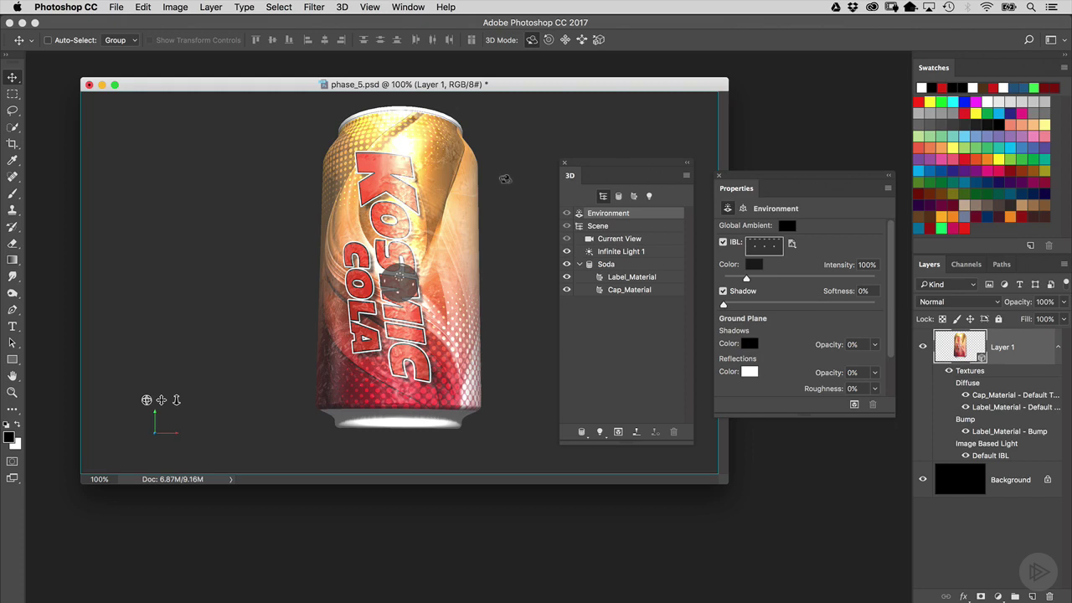
{"action": "left_click_drag", "start_coordinate": [760, 174], "coordinate": [763, 177]}
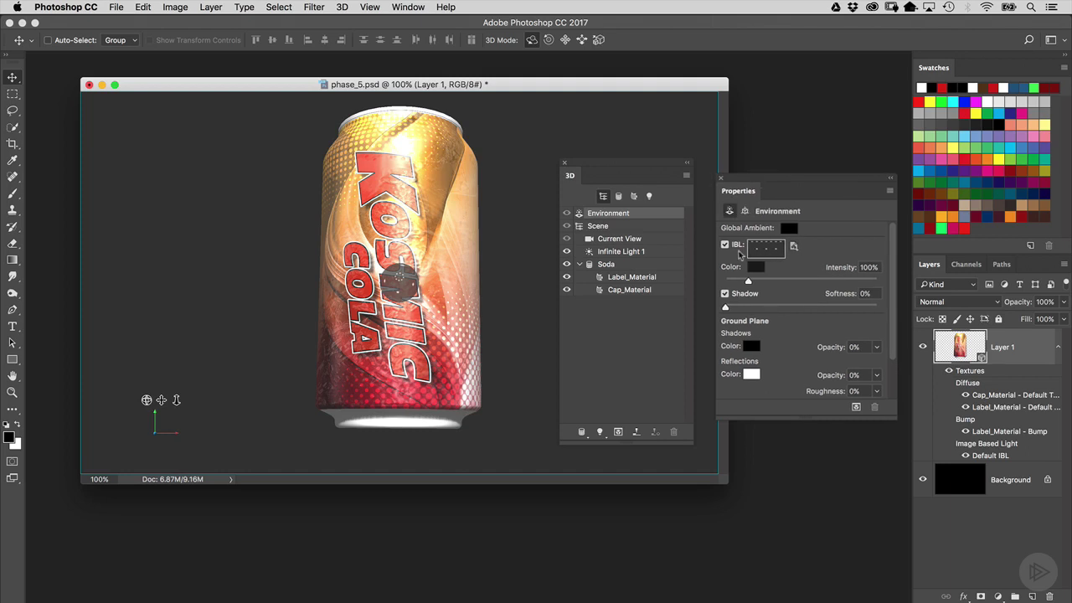
Replace the Default IBL with a new 1000 × 1000 black texture.
{"action": "left_click", "coordinate": [795, 249]}
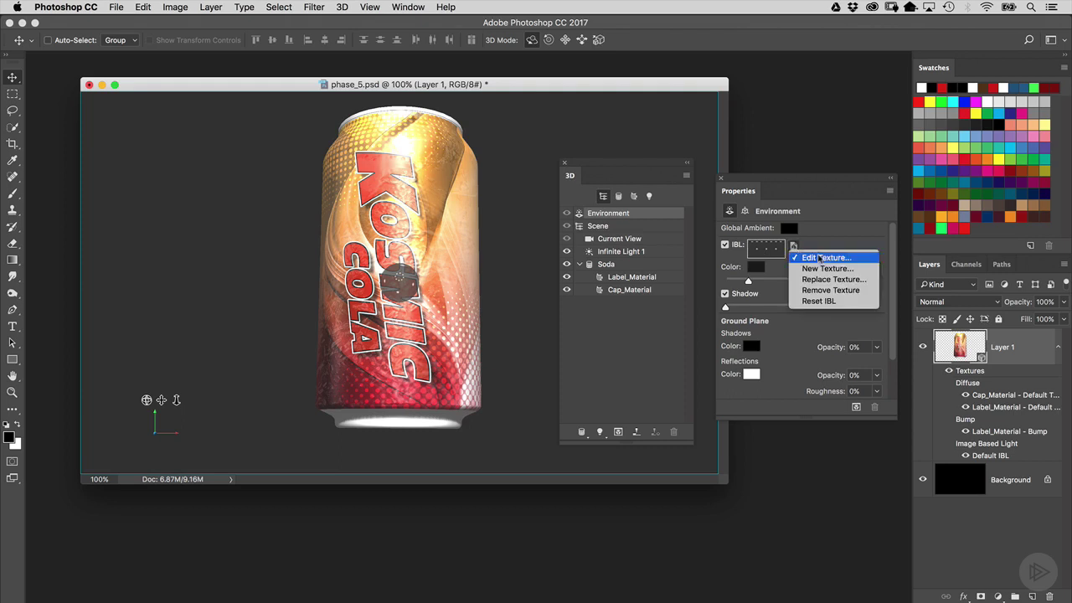
{"action": "left_click", "coordinate": [827, 268]}
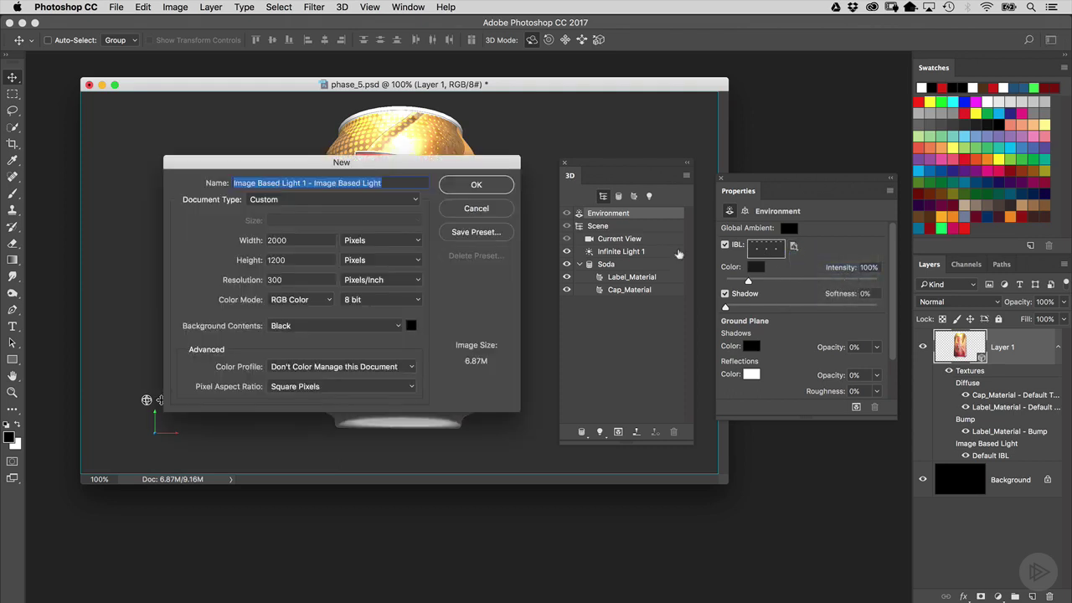
{"action": "key", "text": "Tab"}
{"action": "type", "text": "1000"}
{"action": "key", "text": "Tab"}
{"action": "type", "text": "1000"}
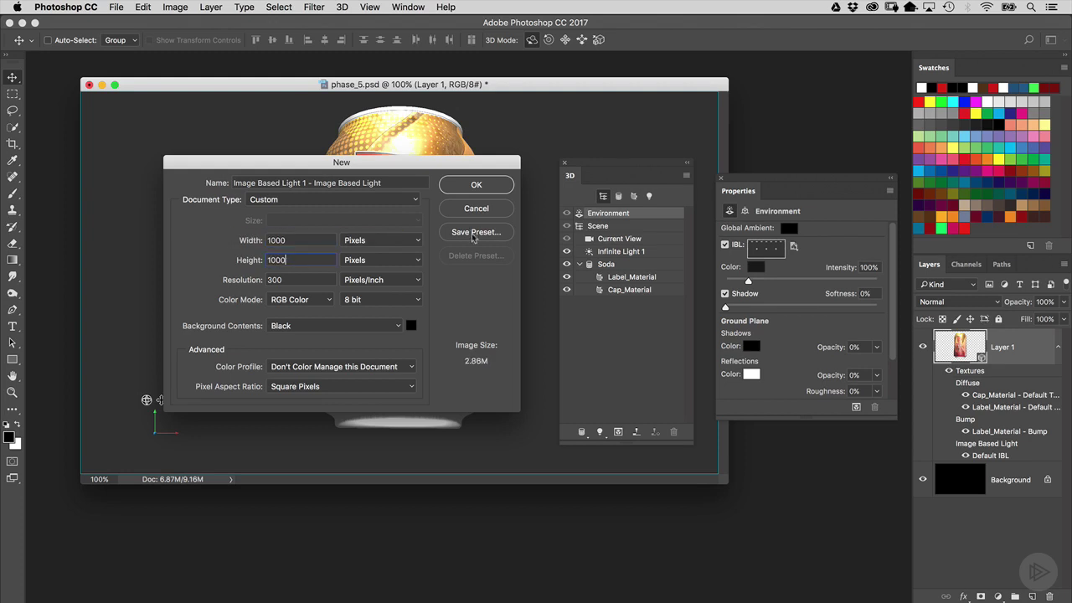
{"action": "left_click", "coordinate": [370, 327]}
{"action": "left_click", "coordinate": [363, 326]}
{"action": "left_click", "coordinate": [493, 186]}
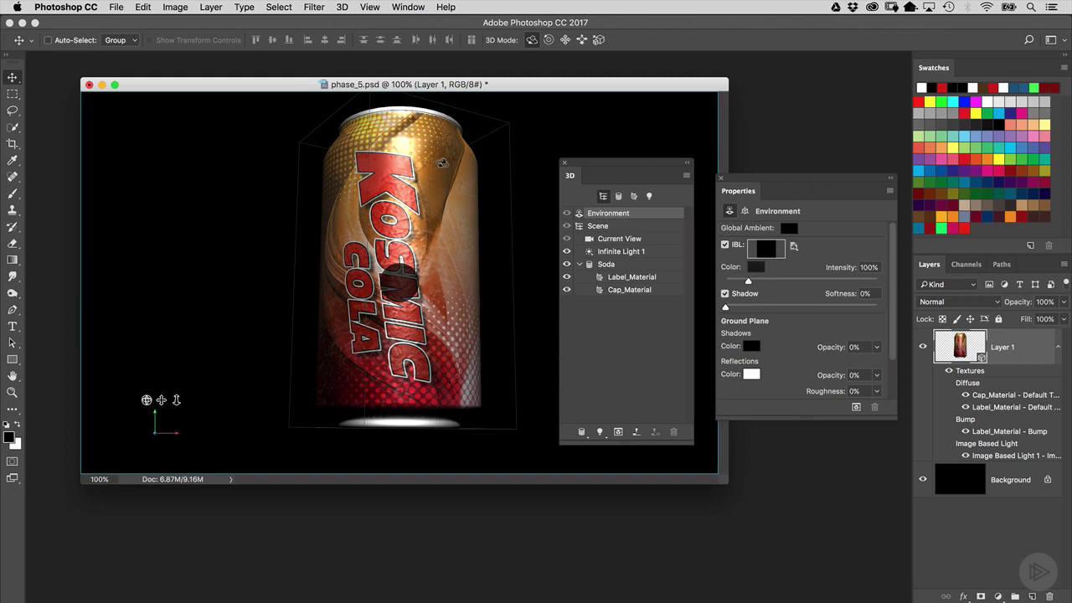
Filter the 3D panel to show only lights and arrange the panels.
{"action": "left_click", "coordinate": [649, 196]}
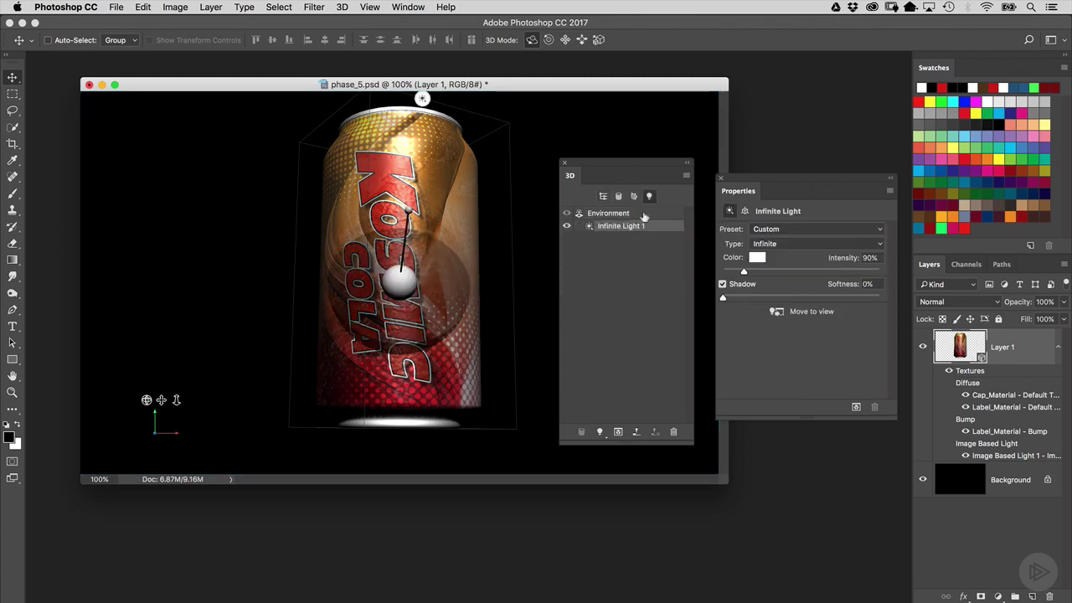
{"action": "left_click_drag", "start_coordinate": [636, 175], "coordinate": [595, 175]}
{"action": "left_click_drag", "start_coordinate": [647, 417], "coordinate": [667, 399]}
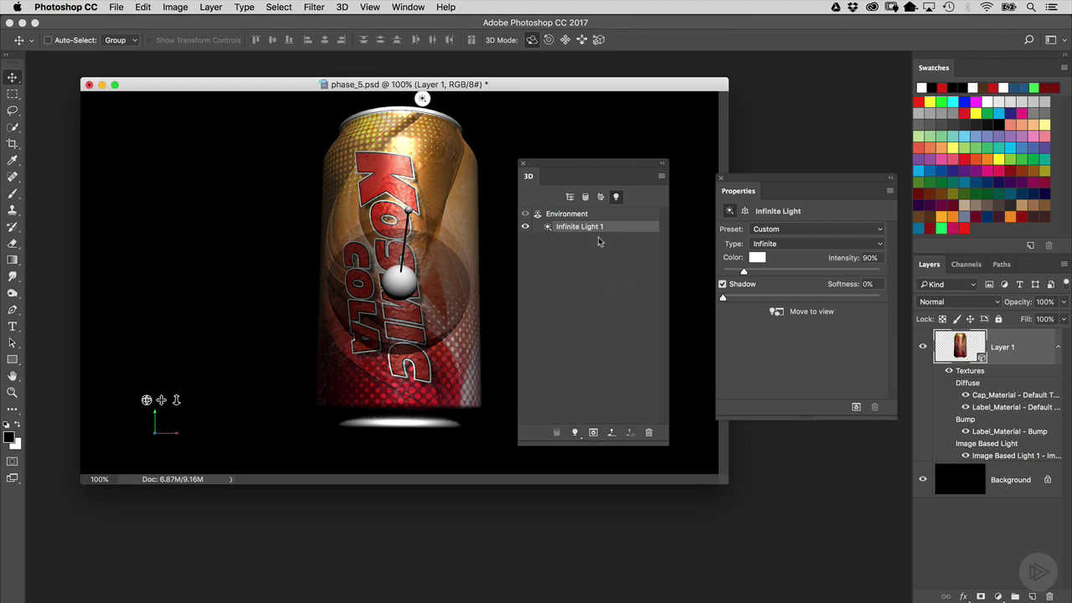
{"action": "left_click", "coordinate": [588, 215]}
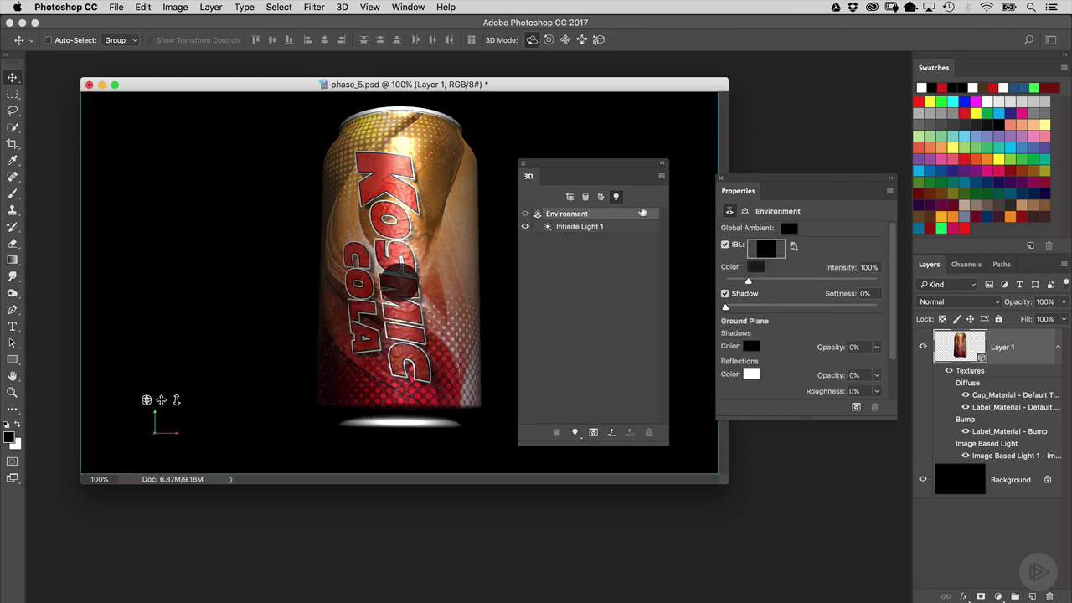
{"action": "left_click_drag", "start_coordinate": [634, 168], "coordinate": [651, 168]}
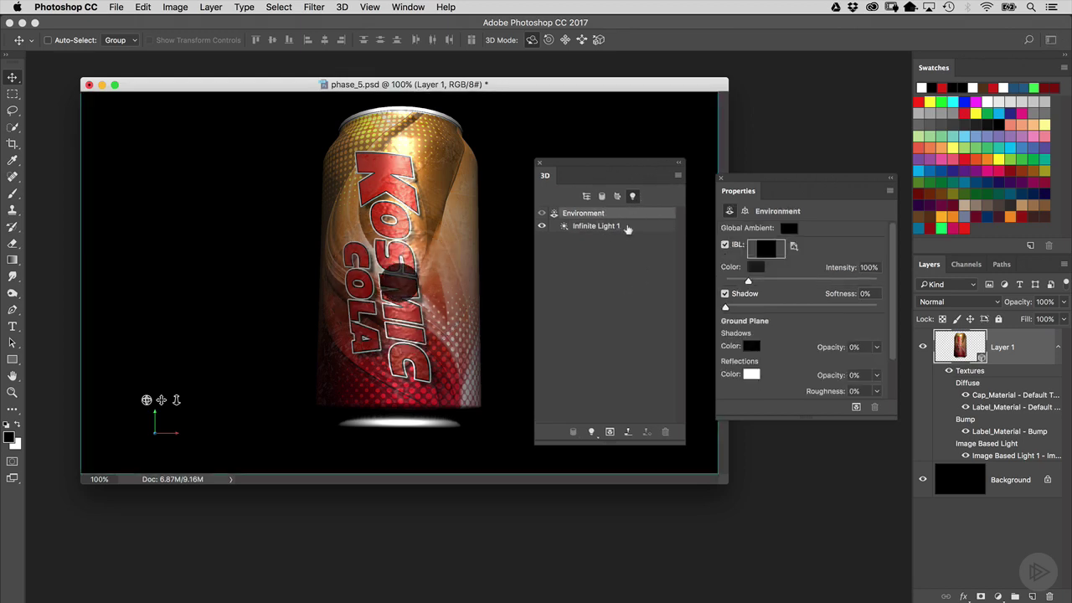
Select Infinite Light 1 and rotate it to shift the label highlights.
{"action": "left_click", "coordinate": [629, 228]}
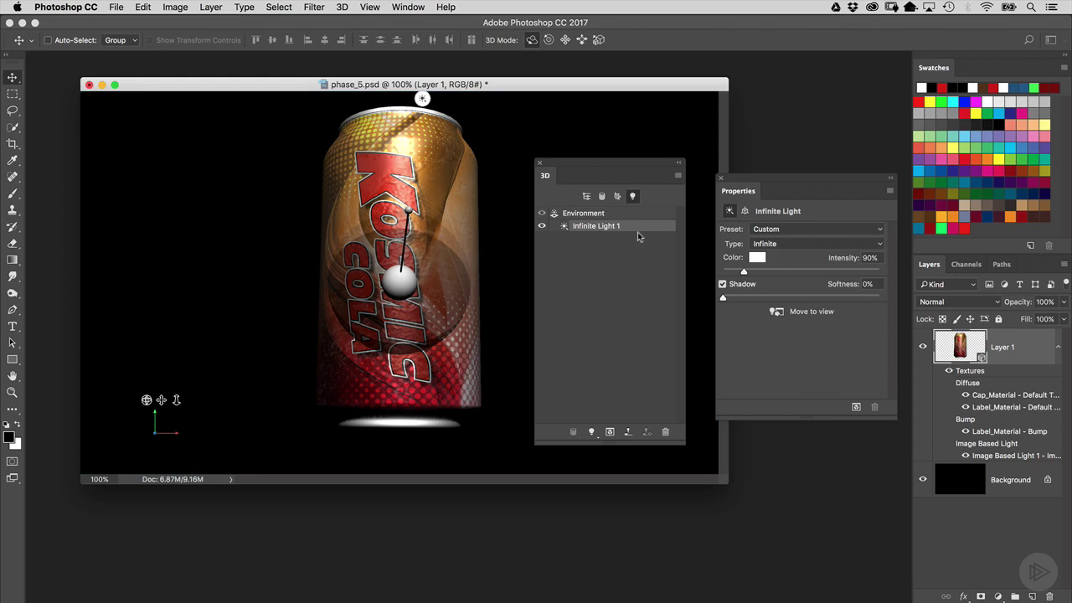
{"action": "left_click_drag", "start_coordinate": [728, 175], "coordinate": [759, 177]}
{"action": "left_click_drag", "start_coordinate": [664, 164], "coordinate": [694, 167]}
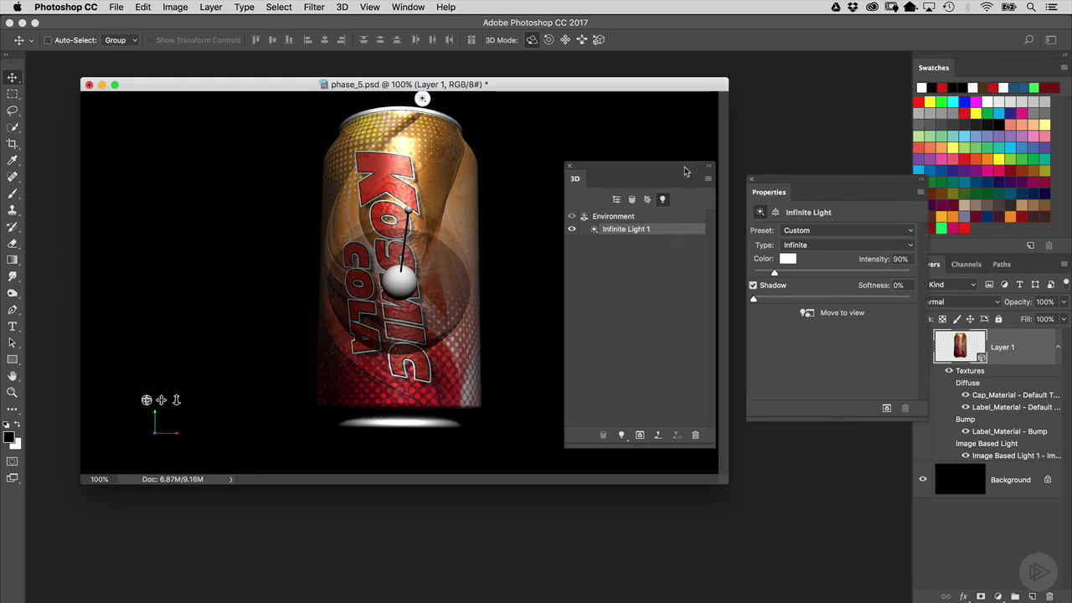
{"action": "left_click_drag", "start_coordinate": [482, 216], "coordinate": [488, 268]}
Bring the Environment settings back into Properties and tidy the panels.
{"action": "left_click", "coordinate": [670, 218]}
{"action": "left_click_drag", "start_coordinate": [687, 170], "coordinate": [630, 178]}
{"action": "left_click_drag", "start_coordinate": [753, 187], "coordinate": [727, 187]}
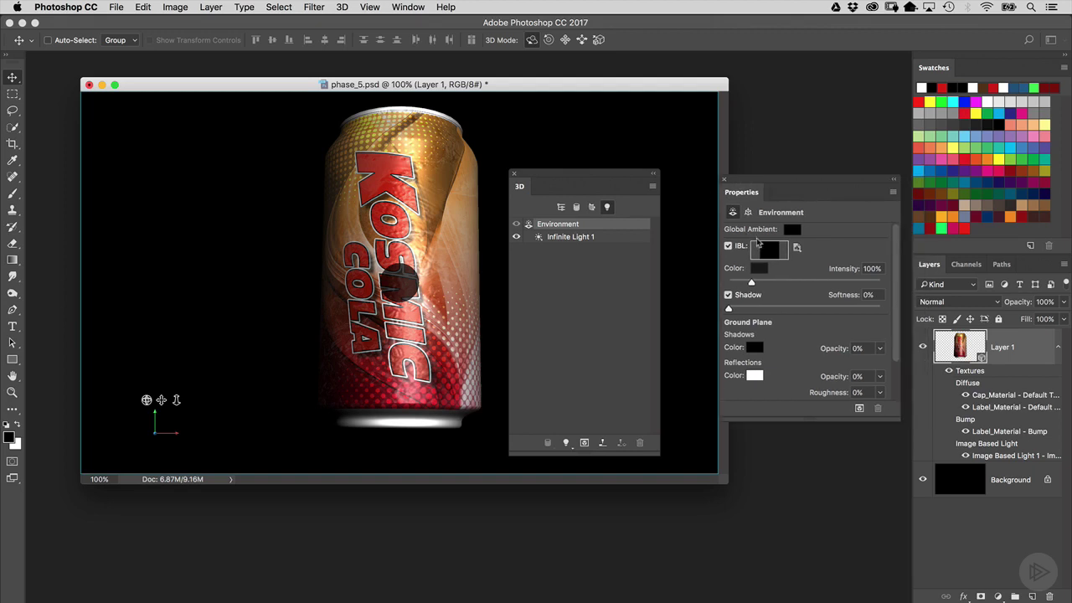
Open the Image Based Light 1 texture as its own document and enlarge its window.
{"action": "left_click", "coordinate": [796, 247]}
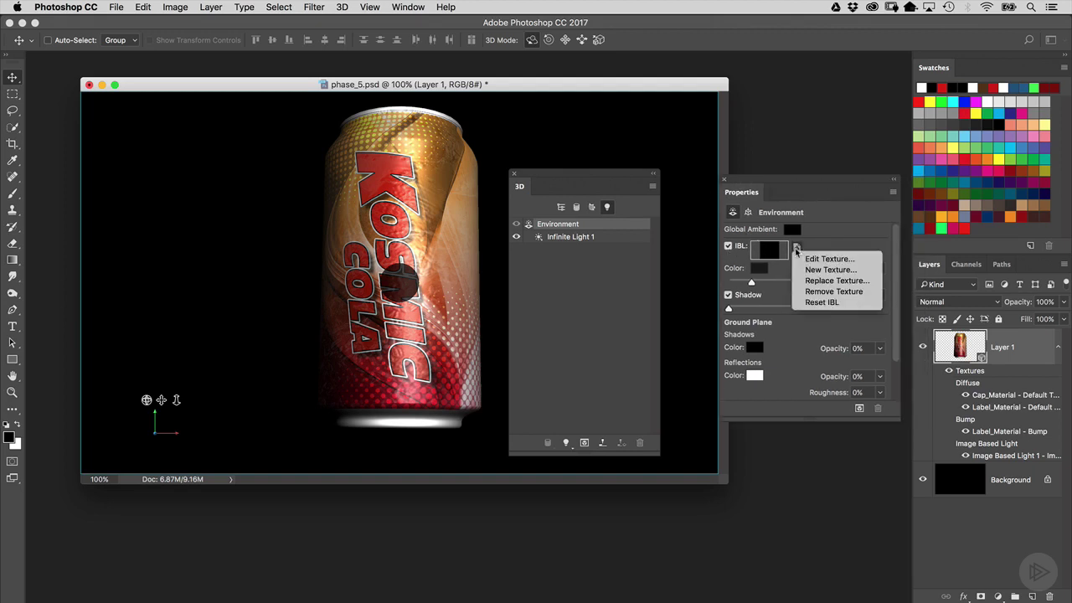
{"action": "left_click", "coordinate": [840, 264]}
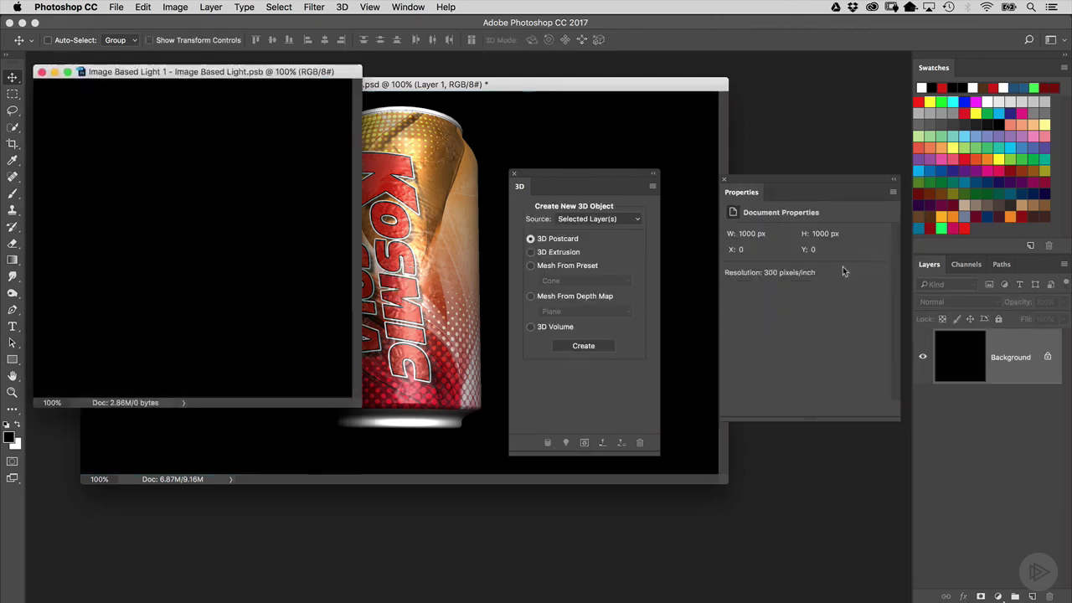
{"action": "left_click_drag", "start_coordinate": [607, 175], "coordinate": [650, 203]}
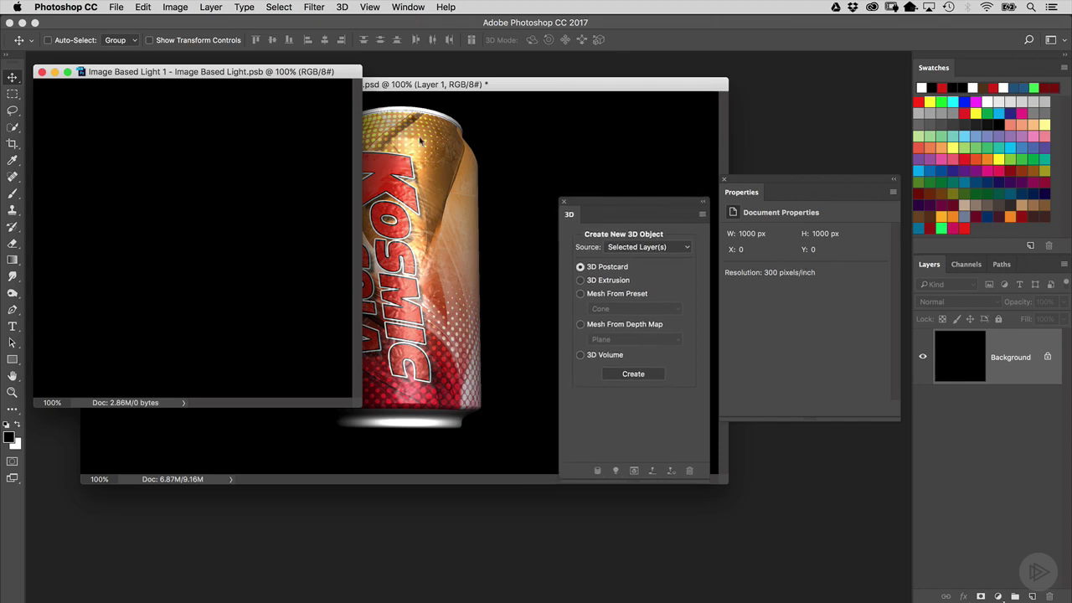
{"action": "mouse_move", "coordinate": [303, 72]}
{"action": "left_mouse_down"}
{"action": "mouse_move", "coordinate": [396, 112]}
{"action": "mouse_move", "coordinate": [321, 74]}
{"action": "left_mouse_up"}
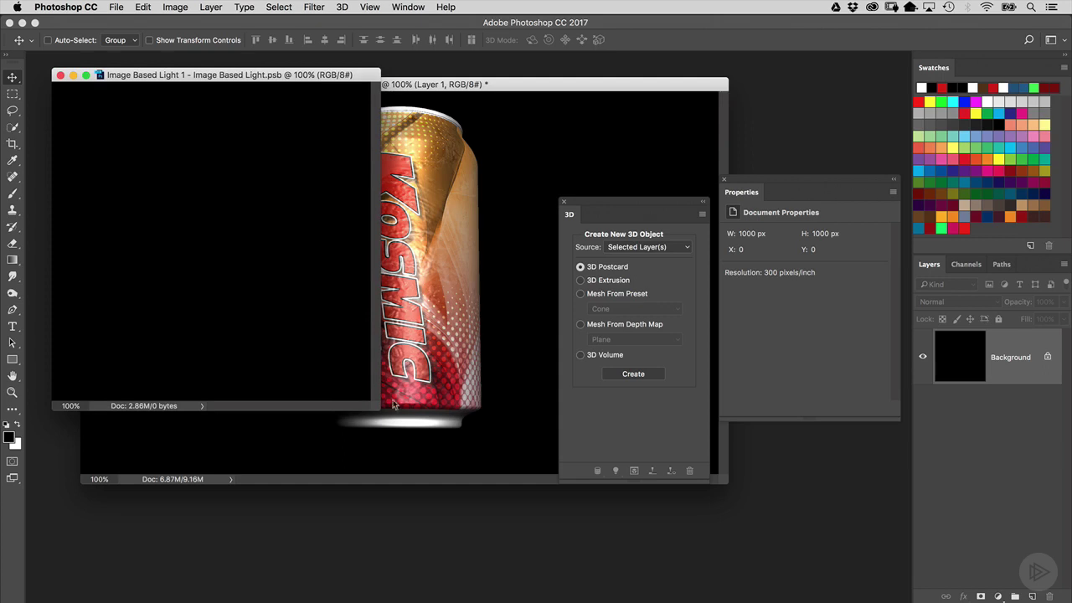
{"action": "left_click_drag", "start_coordinate": [372, 409], "coordinate": [425, 454]}
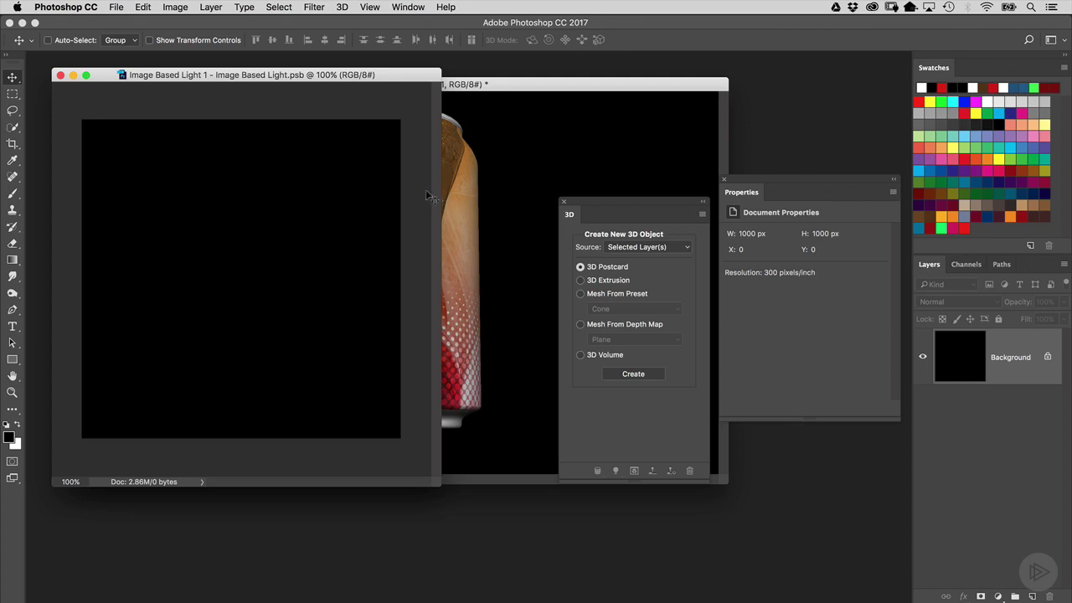
Add a new layer and draw a wide elliptical selection near the texture's top.
{"action": "left_click", "coordinate": [13, 94]}
{"action": "right_click", "coordinate": [12, 94]}
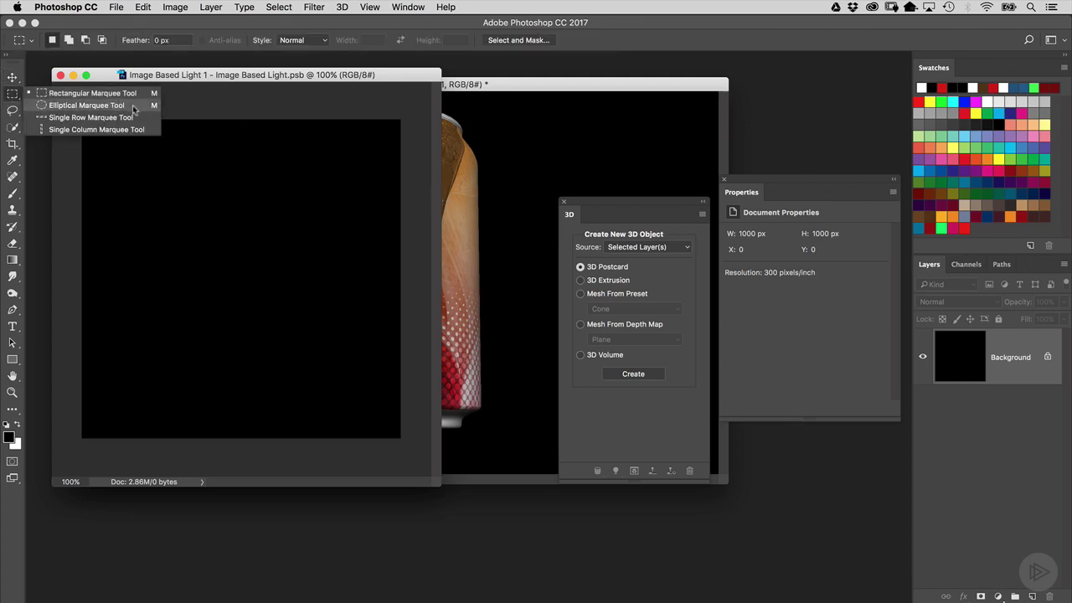
{"action": "left_click", "coordinate": [148, 106]}
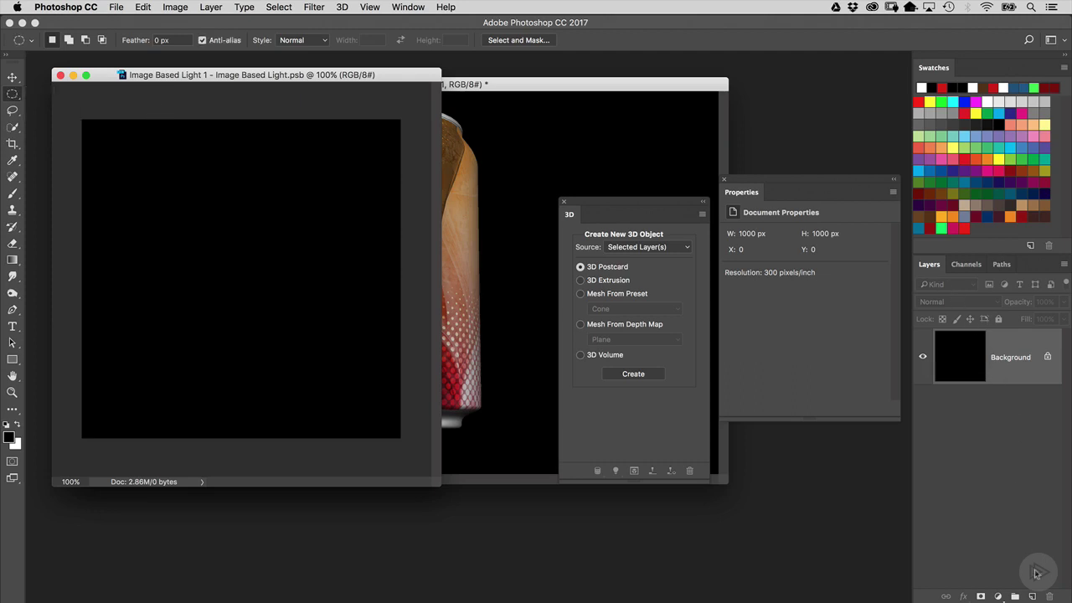
{"action": "left_click", "coordinate": [1031, 596]}
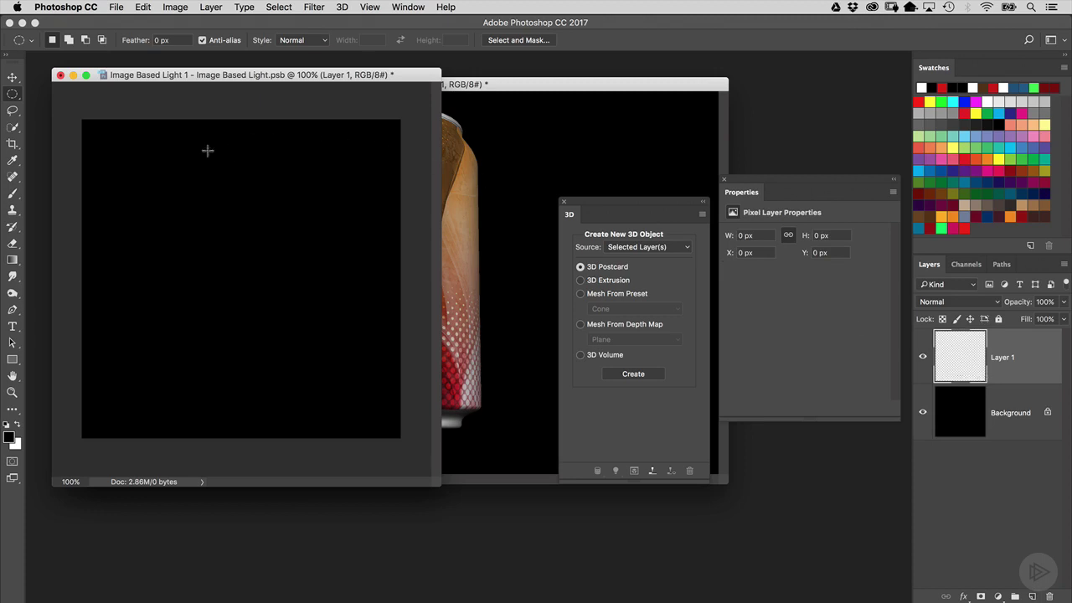
{"action": "left_click_drag", "start_coordinate": [133, 154], "coordinate": [378, 248]}
{"action": "left_click_drag", "start_coordinate": [334, 213], "coordinate": [318, 201]}
Fill the ellipse with a white foreground-to-transparent gradient, then deselect.
{"action": "left_click_drag", "start_coordinate": [13, 260], "coordinate": [67, 261]}
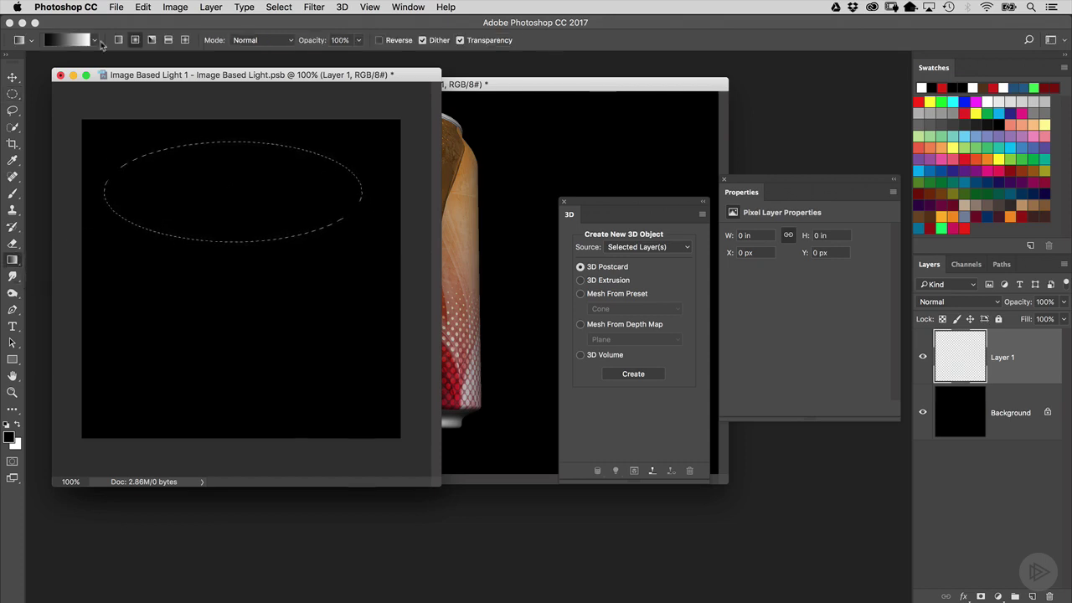
{"action": "left_click", "coordinate": [97, 40]}
{"action": "left_click", "coordinate": [48, 64]}
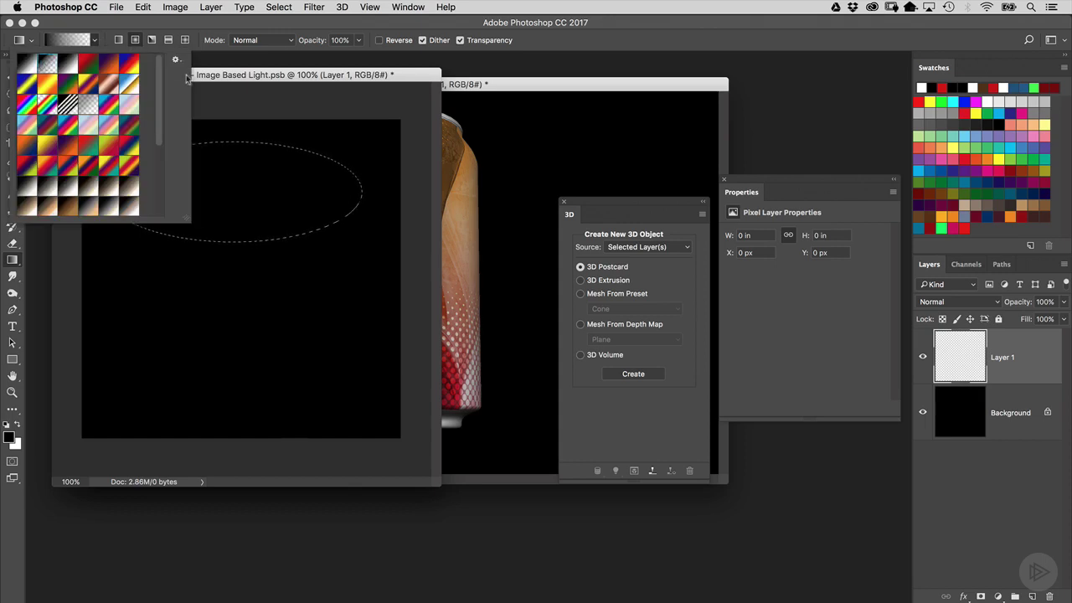
{"action": "left_click", "coordinate": [210, 77]}
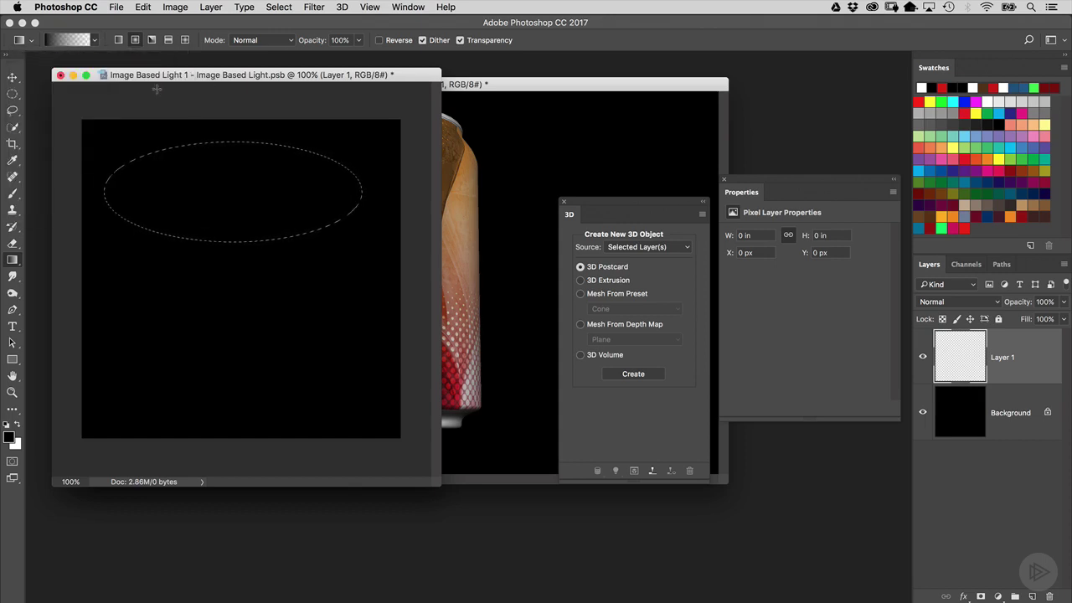
{"action": "key", "text": "x"}
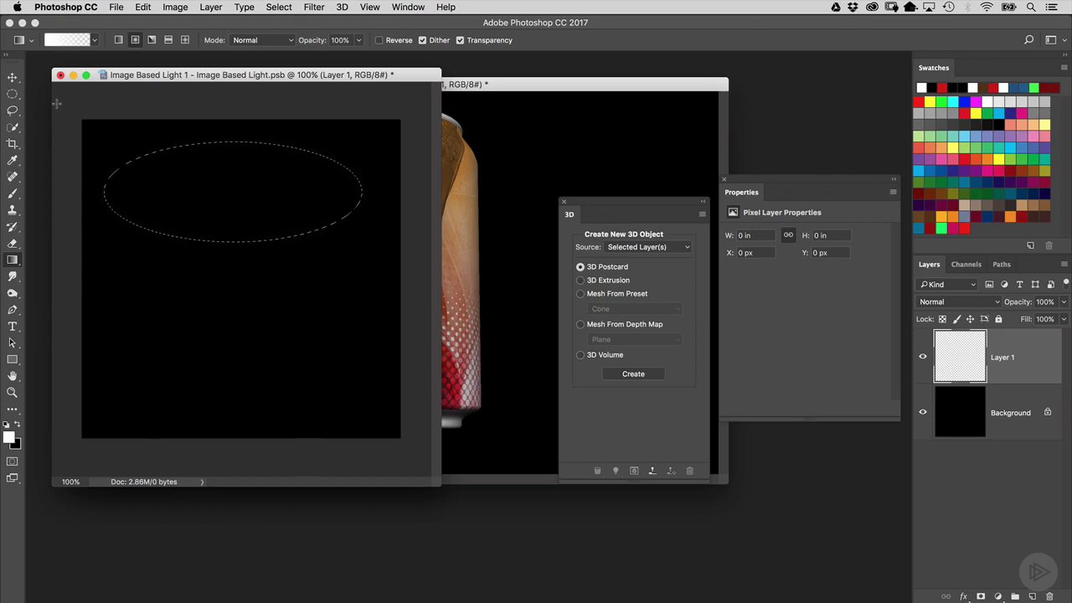
{"action": "left_click_drag", "start_coordinate": [59, 106], "coordinate": [230, 186]}
{"action": "left_click_drag", "start_coordinate": [293, 212], "coordinate": [375, 205]}
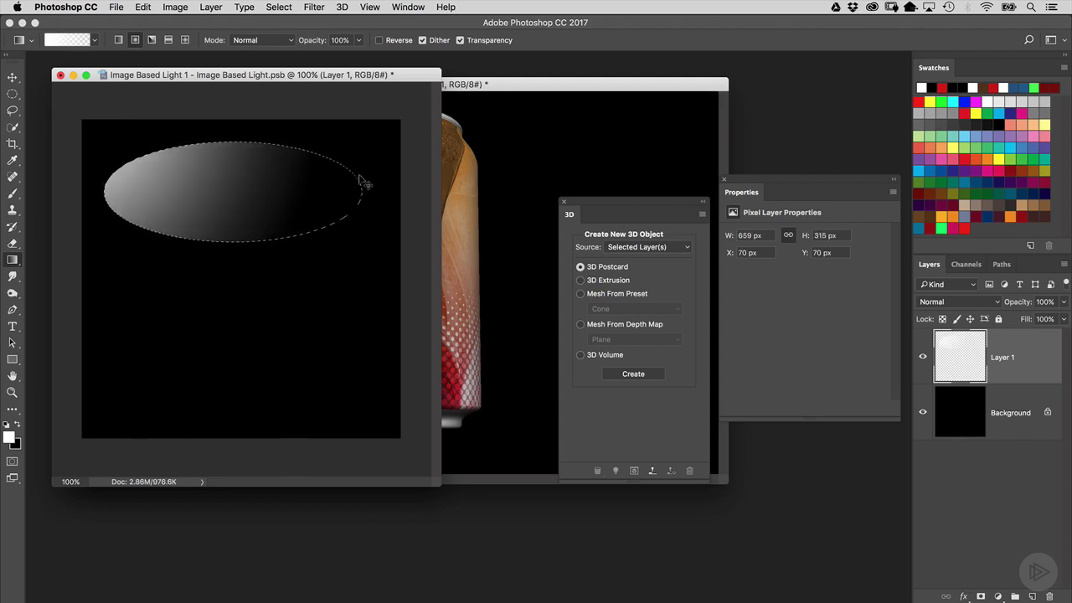
{"action": "key", "text": "super+d"}
Save the edited texture back into the can and rotate the environment light with the Move tool.
{"action": "left_click", "coordinate": [82, 100]}
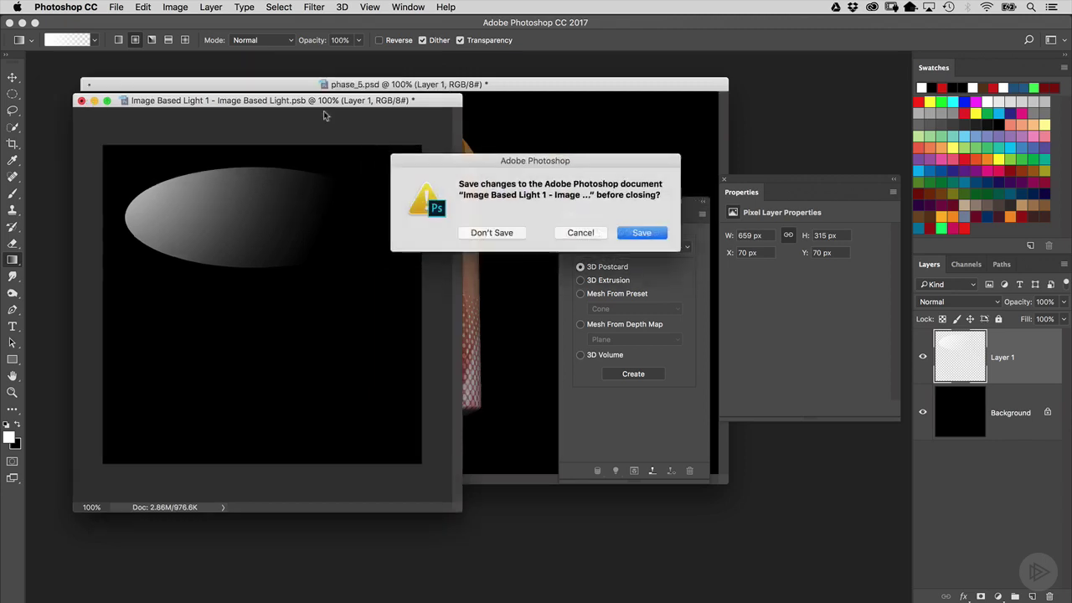
{"action": "left_click", "coordinate": [643, 235]}
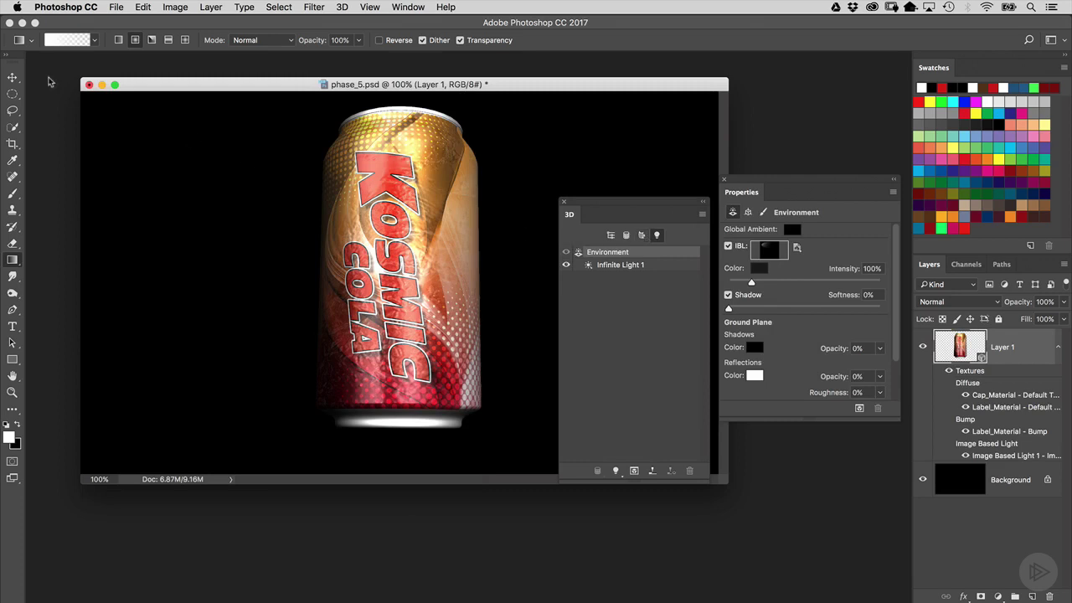
{"action": "left_click", "coordinate": [13, 78]}
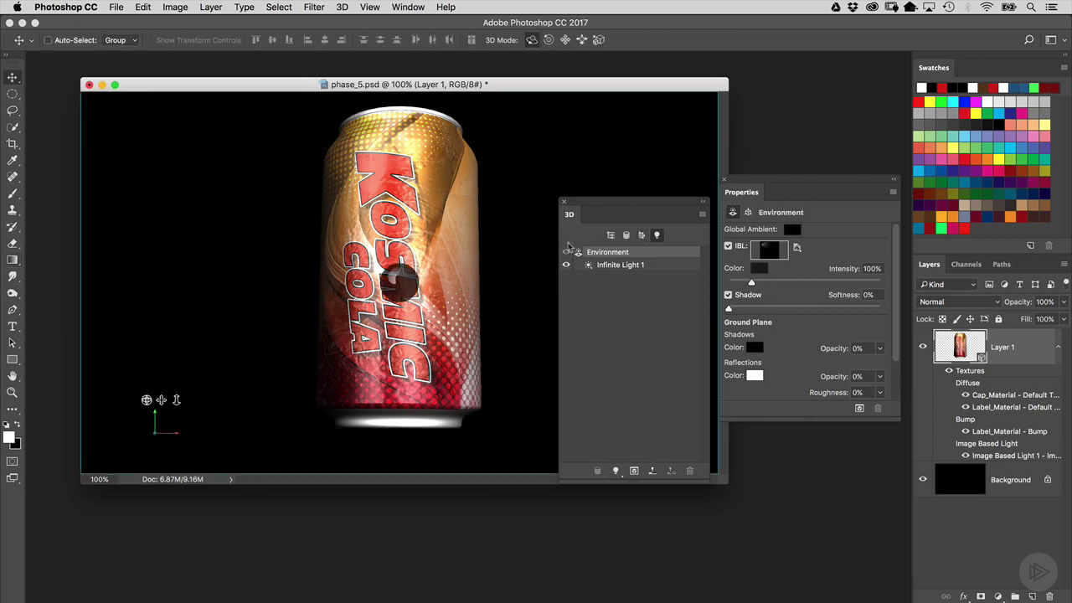
{"action": "left_click_drag", "start_coordinate": [400, 259], "coordinate": [524, 237]}
{"action": "left_click_drag", "start_coordinate": [688, 204], "coordinate": [651, 155]}
{"action": "left_click_drag", "start_coordinate": [740, 186], "coordinate": [727, 180]}
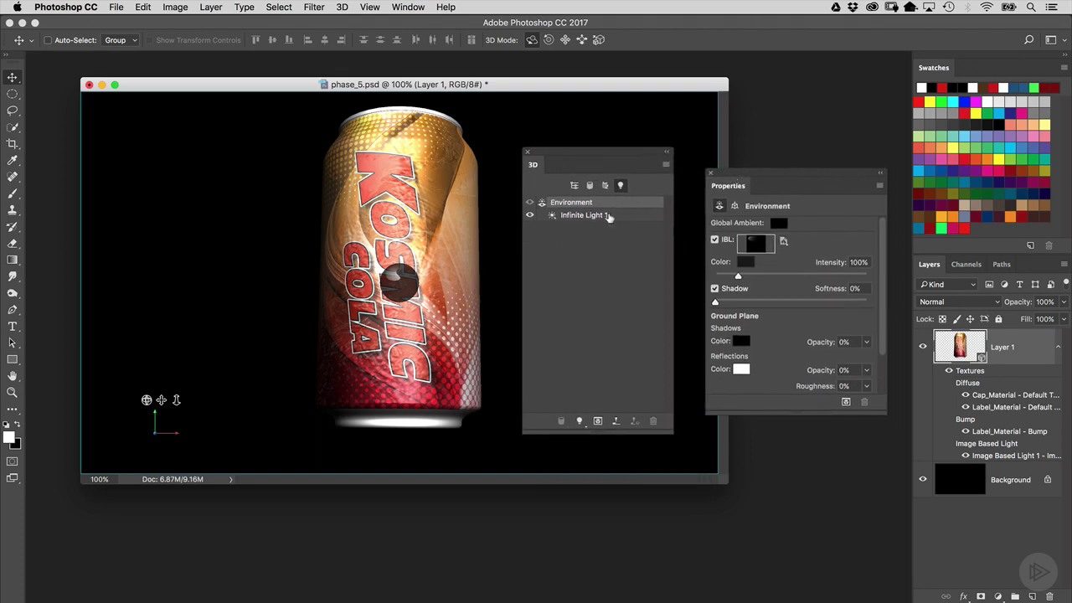
Select Label_Material and lower its specular colour brightness from 60 to 40.
{"action": "left_click", "coordinate": [574, 185]}
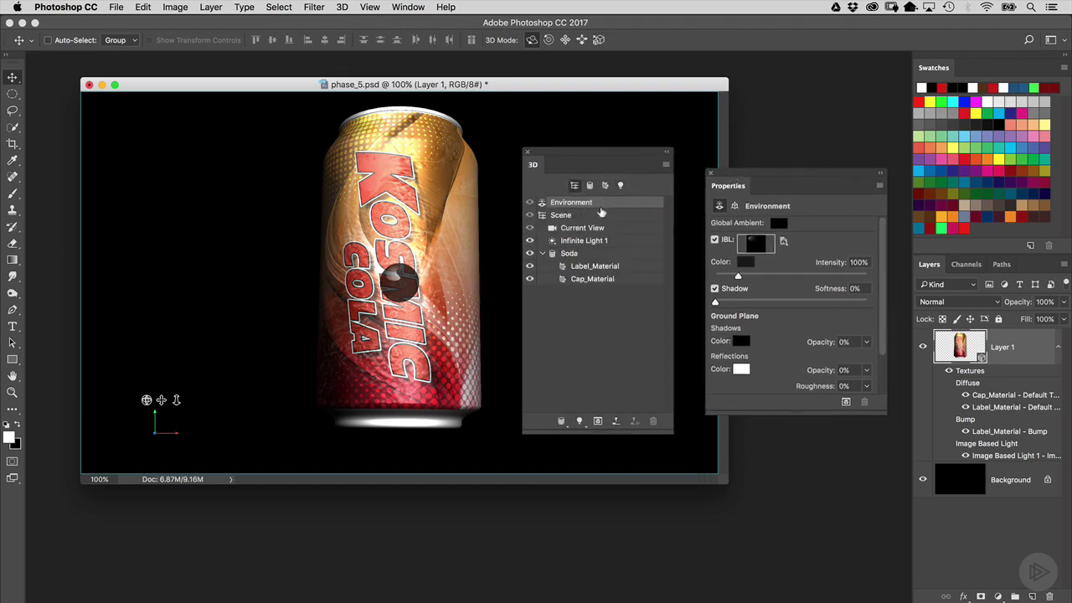
{"action": "left_click", "coordinate": [596, 266]}
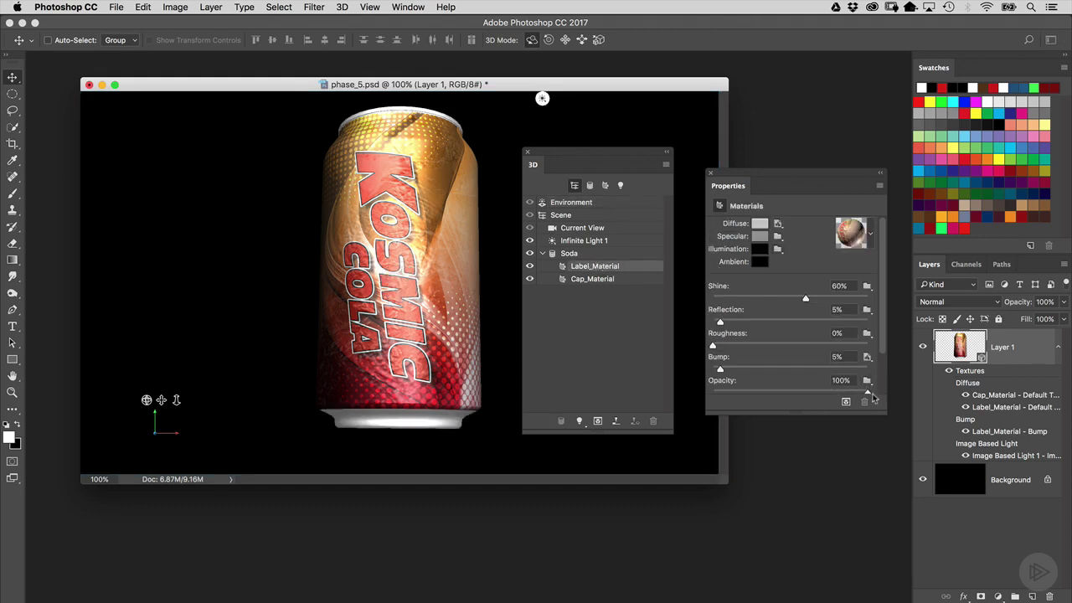
{"action": "left_click_drag", "start_coordinate": [877, 401], "coordinate": [879, 471]}
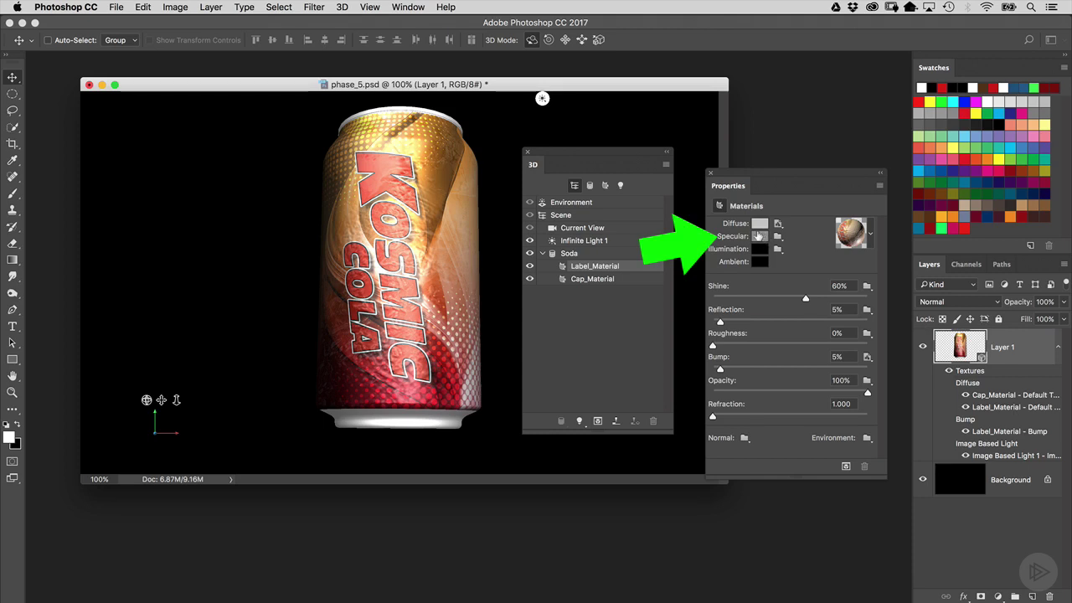
{"action": "left_click", "coordinate": [757, 238]}
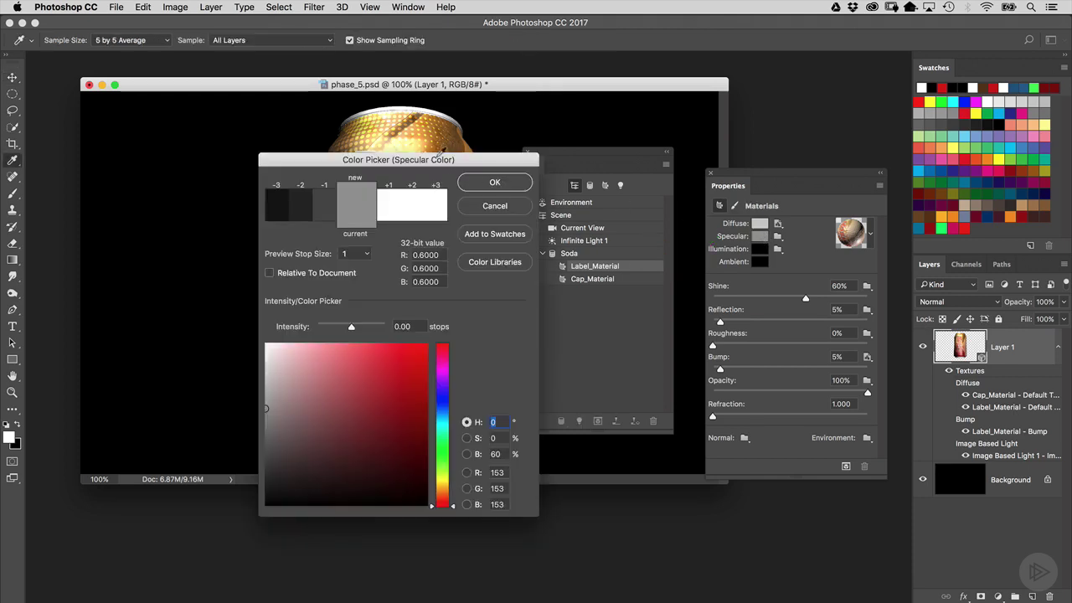
{"action": "left_click_drag", "start_coordinate": [443, 155], "coordinate": [665, 126]}
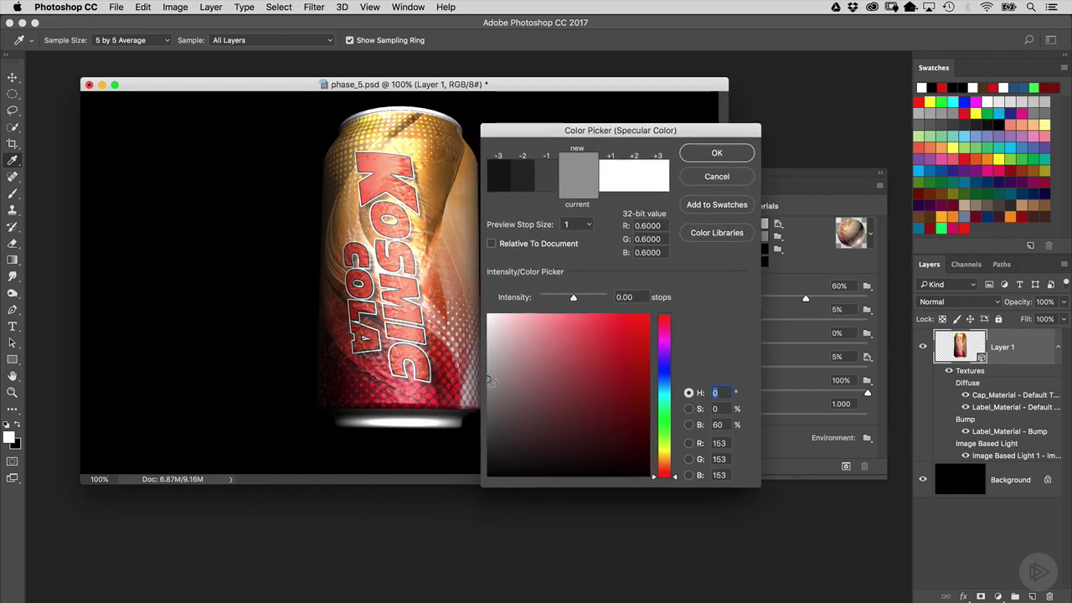
{"action": "left_click_drag", "start_coordinate": [491, 384], "coordinate": [484, 427]}
Confirm the darker specular colour and set the label's Shine to 70% and Reflection to 50%.
{"action": "left_click", "coordinate": [716, 156]}
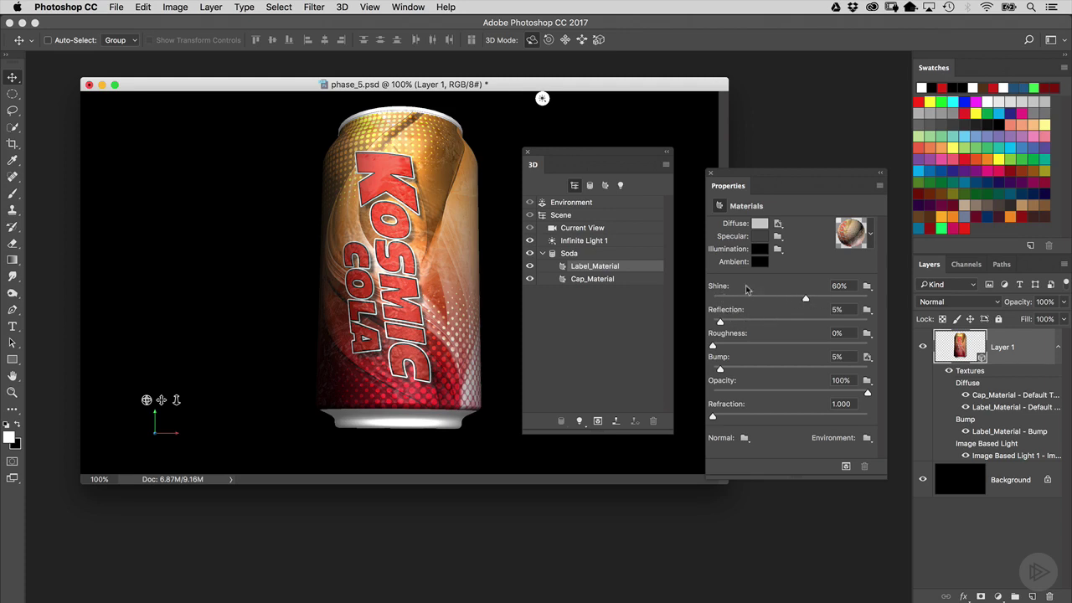
{"action": "left_click", "coordinate": [843, 287]}
{"action": "left_click_drag", "start_coordinate": [807, 297], "coordinate": [822, 299]}
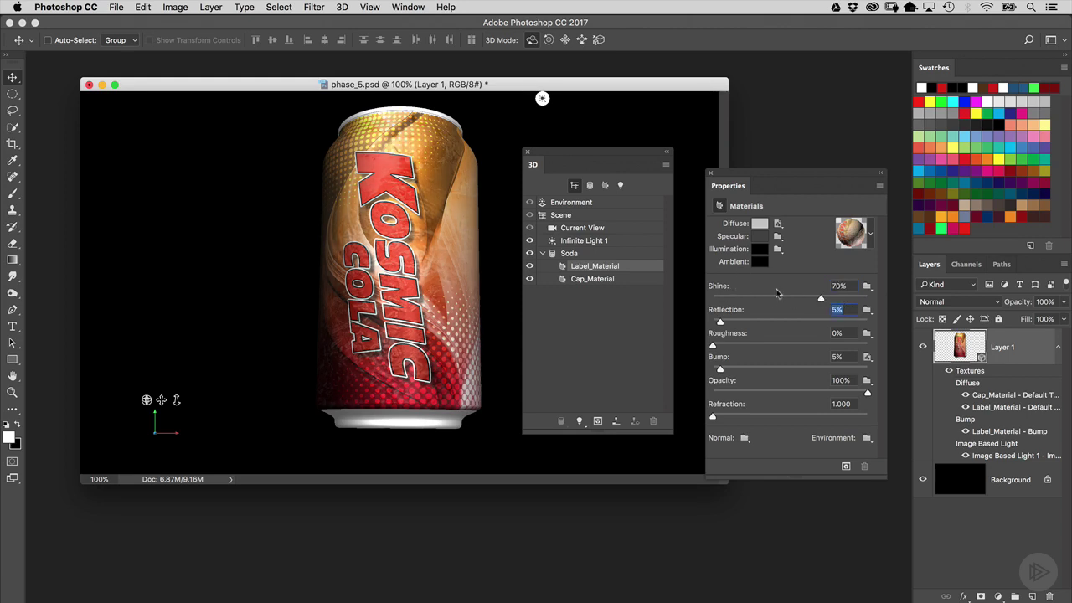
{"action": "type", "text": "50"}
{"action": "key", "text": "Return"}
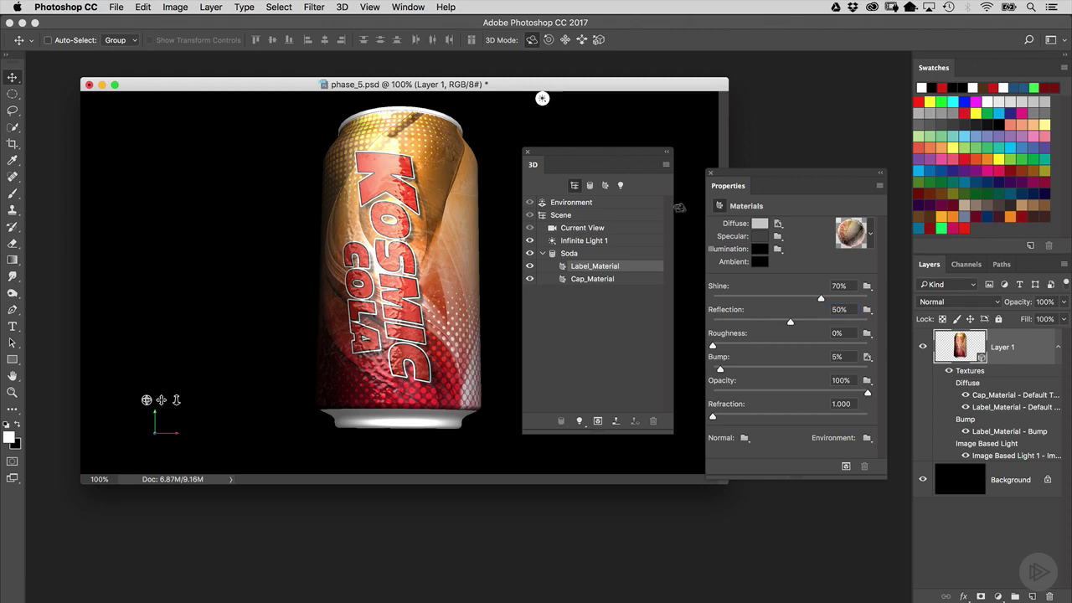
Zoom to 200%, select Environment, and rotate the image-based light around the can.
{"action": "key", "text": "super+plus"}
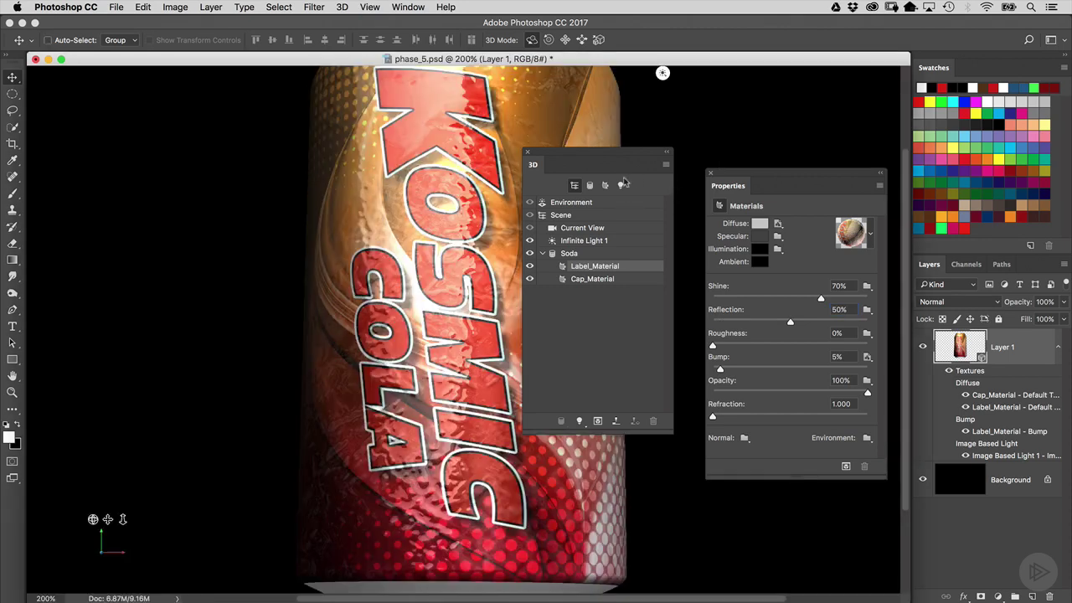
{"action": "left_click_drag", "start_coordinate": [620, 156], "coordinate": [692, 164]}
{"action": "left_click_drag", "start_coordinate": [764, 174], "coordinate": [869, 189]}
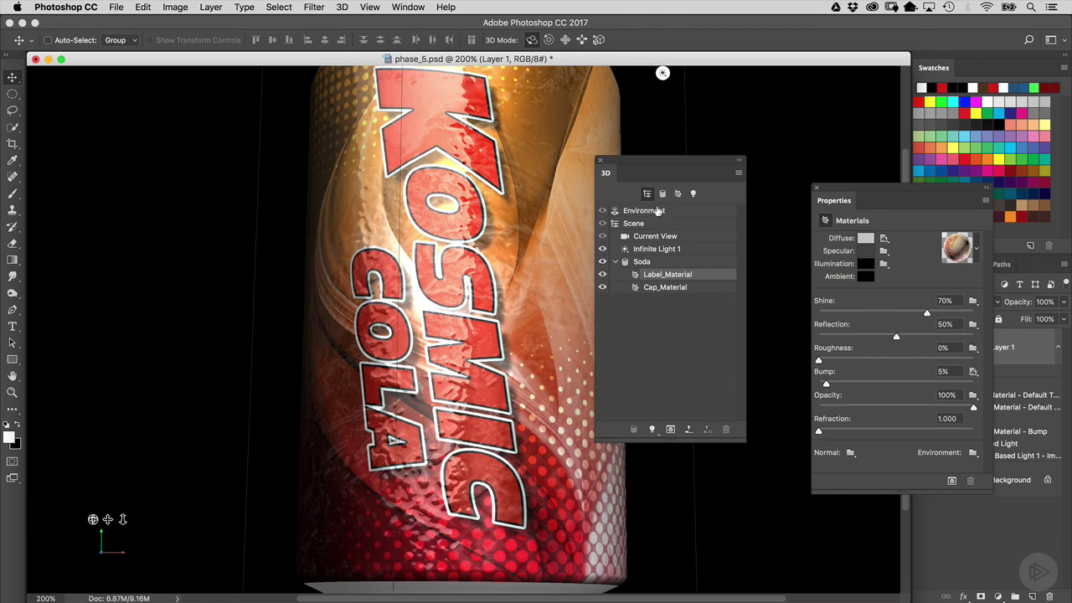
{"action": "left_click", "coordinate": [644, 211]}
{"action": "left_click_drag", "start_coordinate": [652, 160], "coordinate": [700, 183]}
{"action": "left_click_drag", "start_coordinate": [840, 192], "coordinate": [871, 189]}
{"action": "left_click_drag", "start_coordinate": [441, 337], "coordinate": [546, 311]}
Zoom back to 100% and change Infinite Light 1's type to Spot.
{"action": "key", "text": "super+minus"}
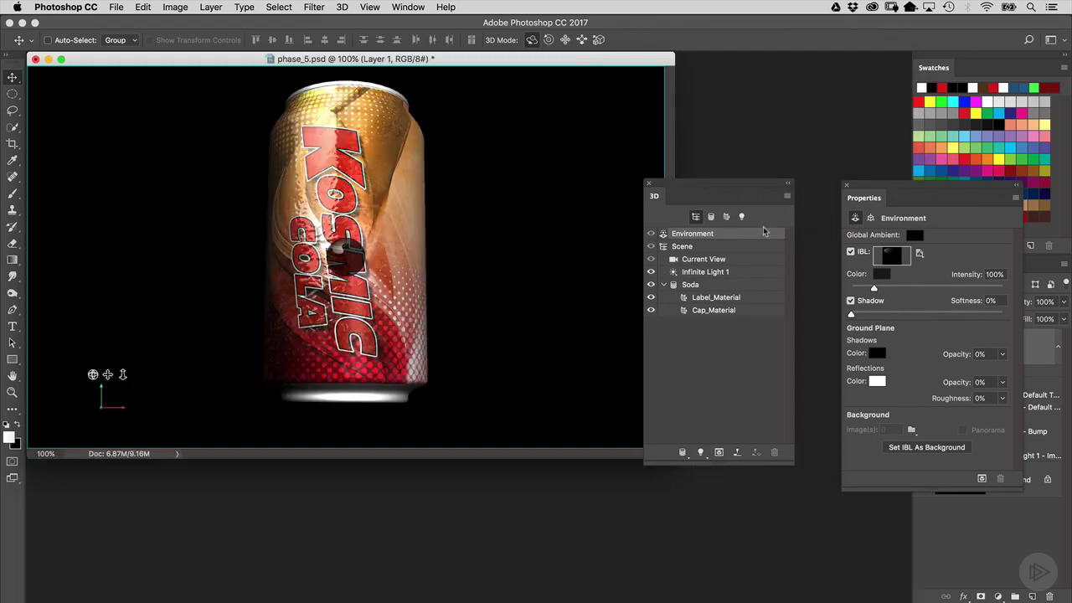
{"action": "left_click_drag", "start_coordinate": [753, 187], "coordinate": [693, 173]}
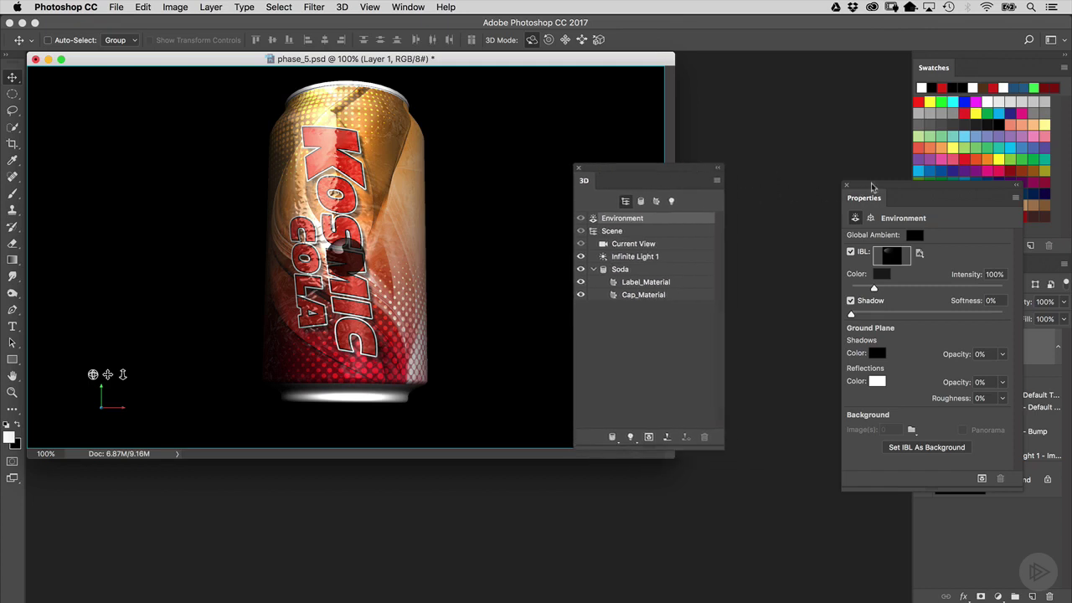
{"action": "left_click_drag", "start_coordinate": [871, 186], "coordinate": [814, 176]}
{"action": "left_click", "coordinate": [671, 201]}
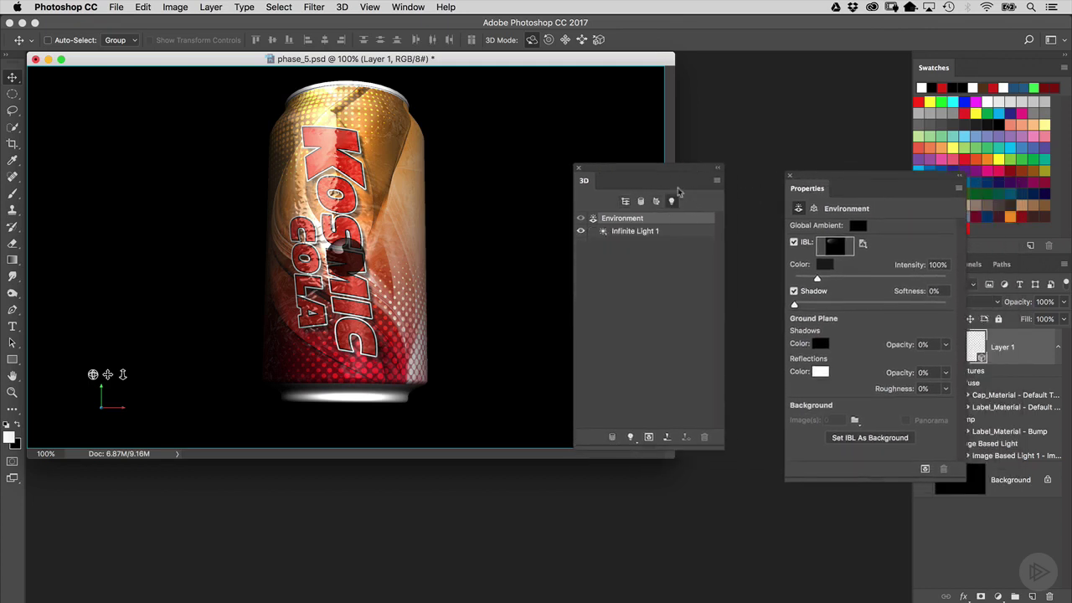
{"action": "left_click_drag", "start_coordinate": [663, 165], "coordinate": [631, 150]}
{"action": "left_click_drag", "start_coordinate": [683, 422], "coordinate": [704, 498]}
{"action": "left_click", "coordinate": [633, 217]}
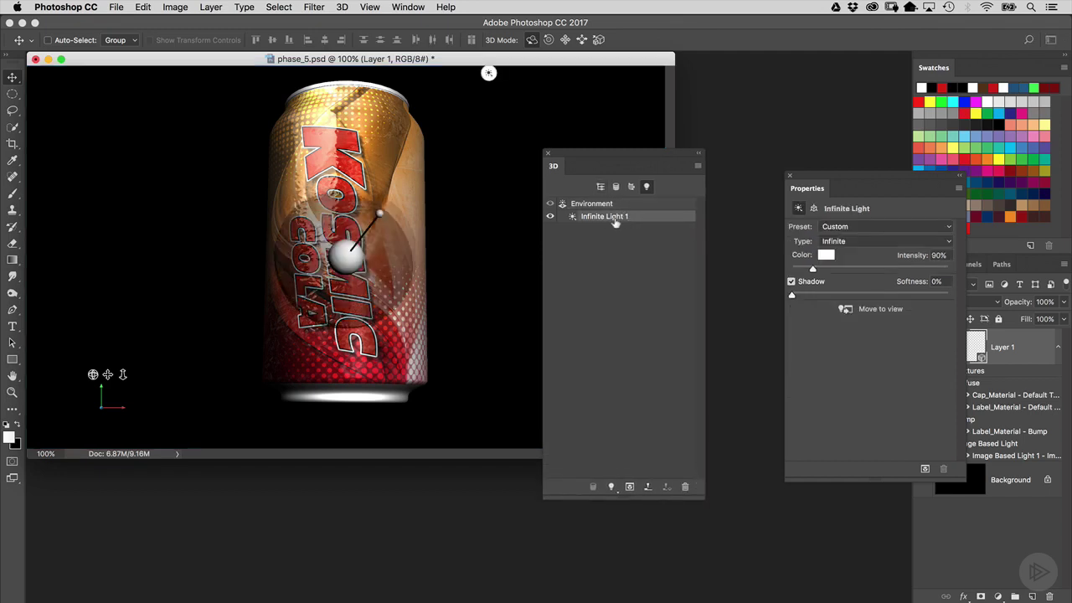
{"action": "left_click_drag", "start_coordinate": [815, 181], "coordinate": [771, 175]}
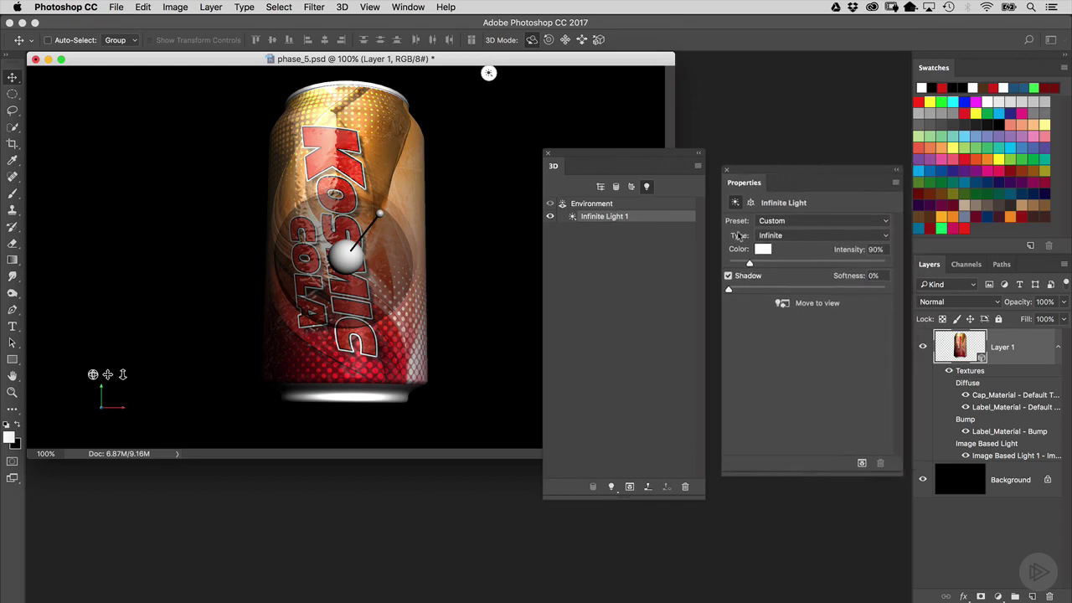
{"action": "left_click", "coordinate": [779, 236]}
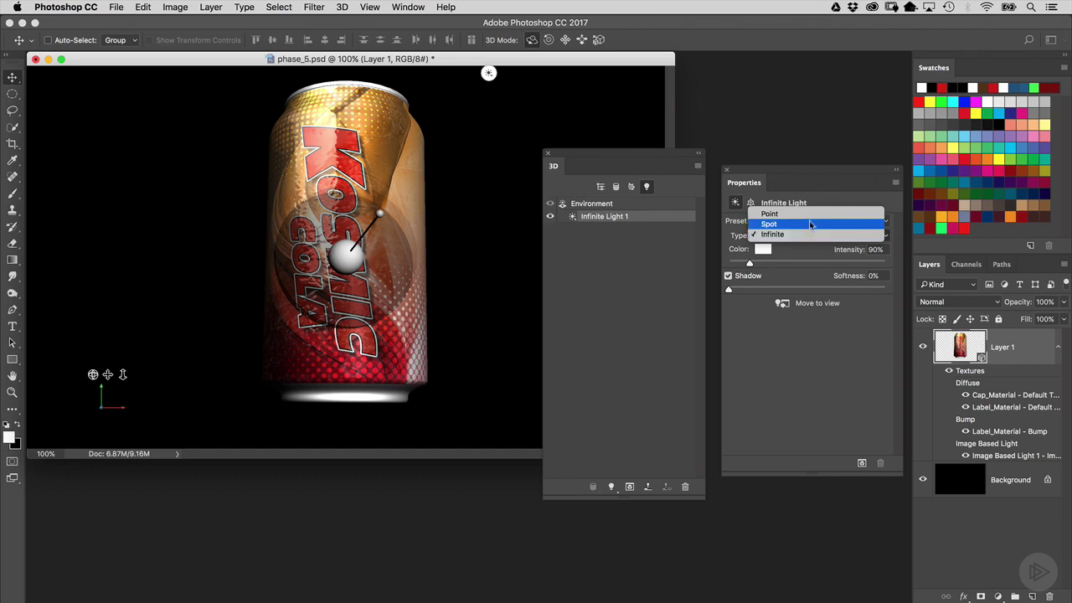
{"action": "left_click", "coordinate": [813, 223]}
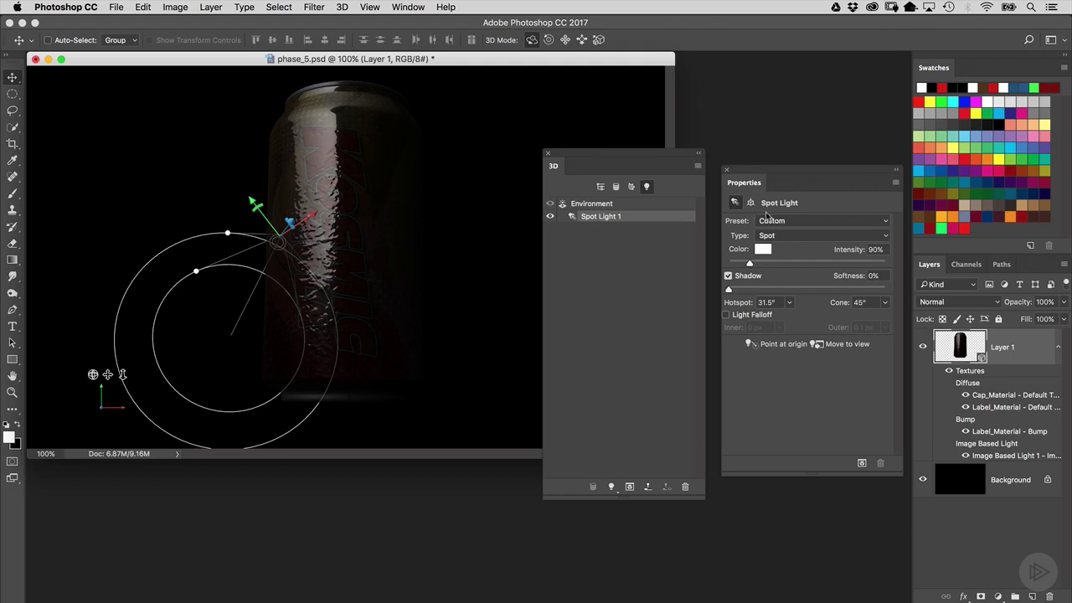
Point Spot Light 1 at the origin, move it to the view position, and select 3D Slide mode.
{"action": "left_click", "coordinate": [751, 346]}
{"action": "left_click", "coordinate": [816, 346]}
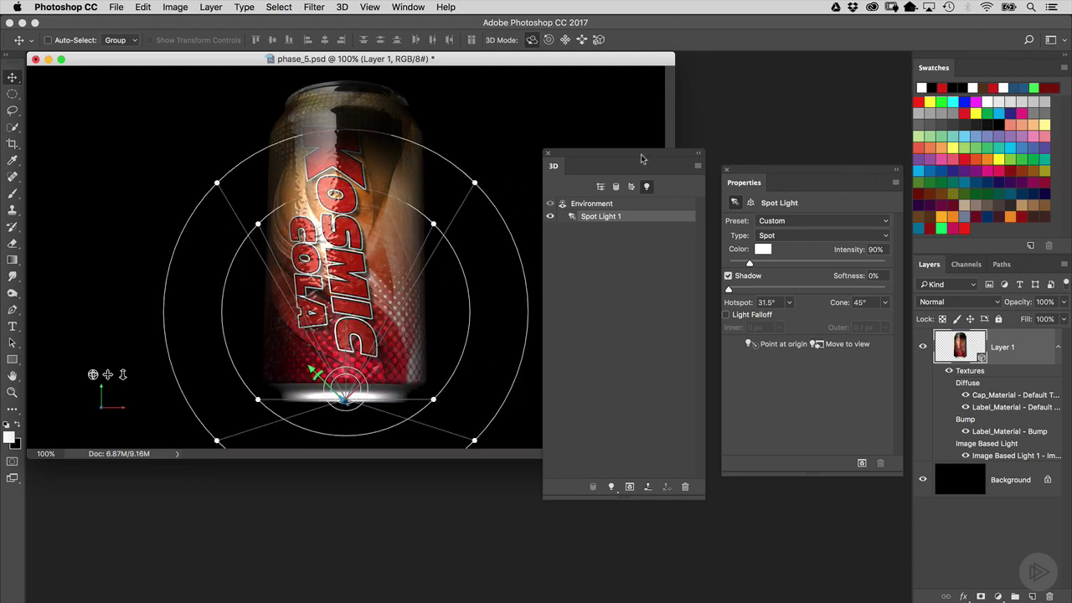
{"action": "left_click_drag", "start_coordinate": [743, 173], "coordinate": [790, 183]}
{"action": "left_click_drag", "start_coordinate": [685, 168], "coordinate": [748, 216]}
{"action": "left_click_drag", "start_coordinate": [621, 200], "coordinate": [641, 217]}
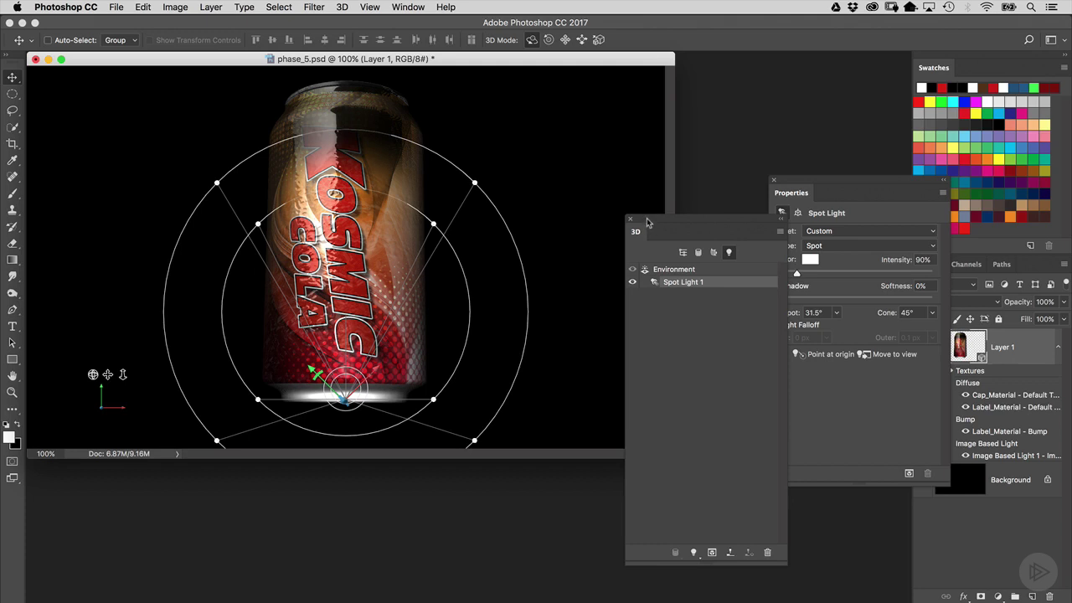
{"action": "left_click", "coordinate": [565, 41]}
Slide Spot Light 1 above the can so its beam shines down across the label.
{"action": "left_click", "coordinate": [565, 42]}
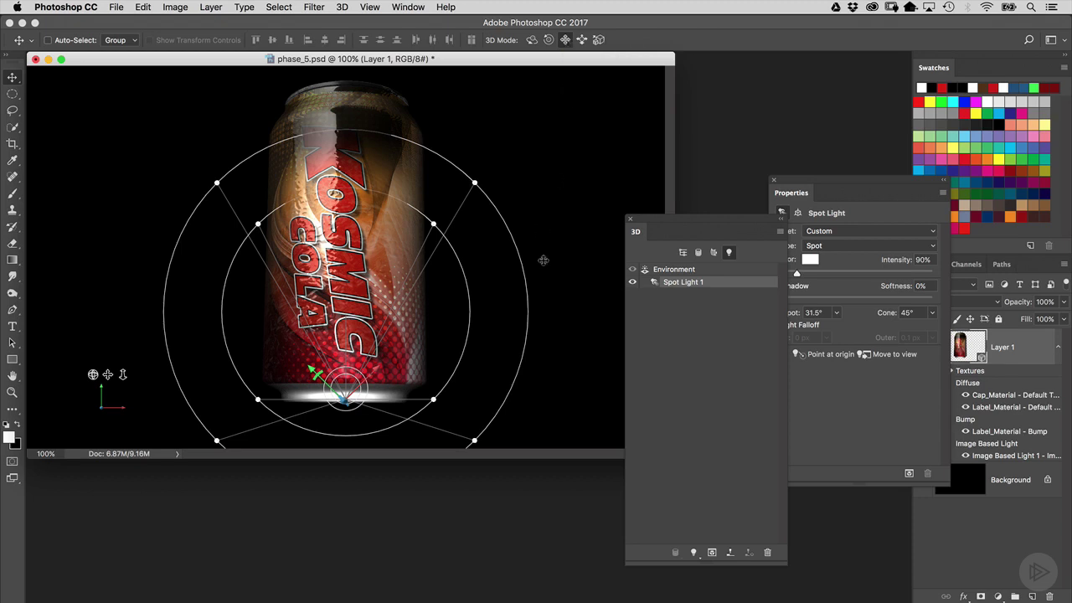
{"action": "left_click_drag", "start_coordinate": [545, 261], "coordinate": [570, 47]}
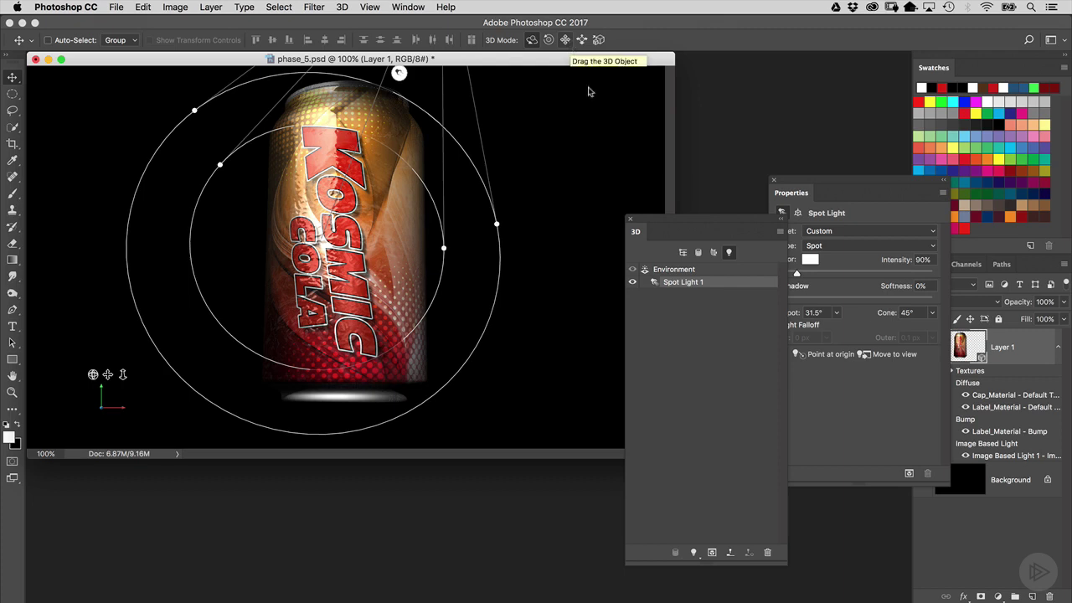
{"action": "left_click", "coordinate": [565, 39]}
{"action": "left_click_drag", "start_coordinate": [546, 129], "coordinate": [579, 107]}
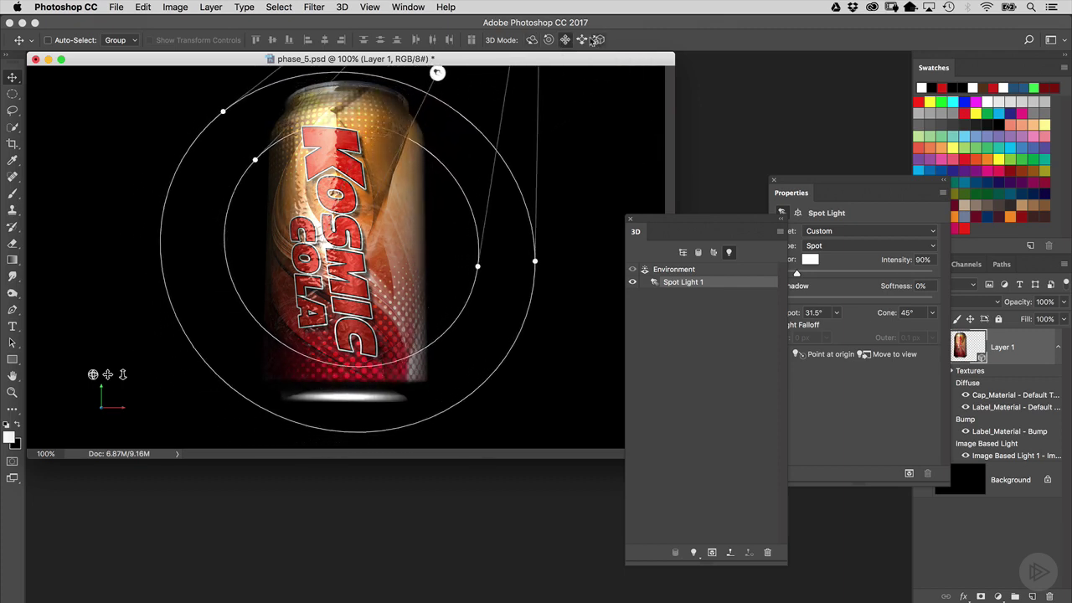
{"action": "left_click_drag", "start_coordinate": [577, 125], "coordinate": [587, 150]}
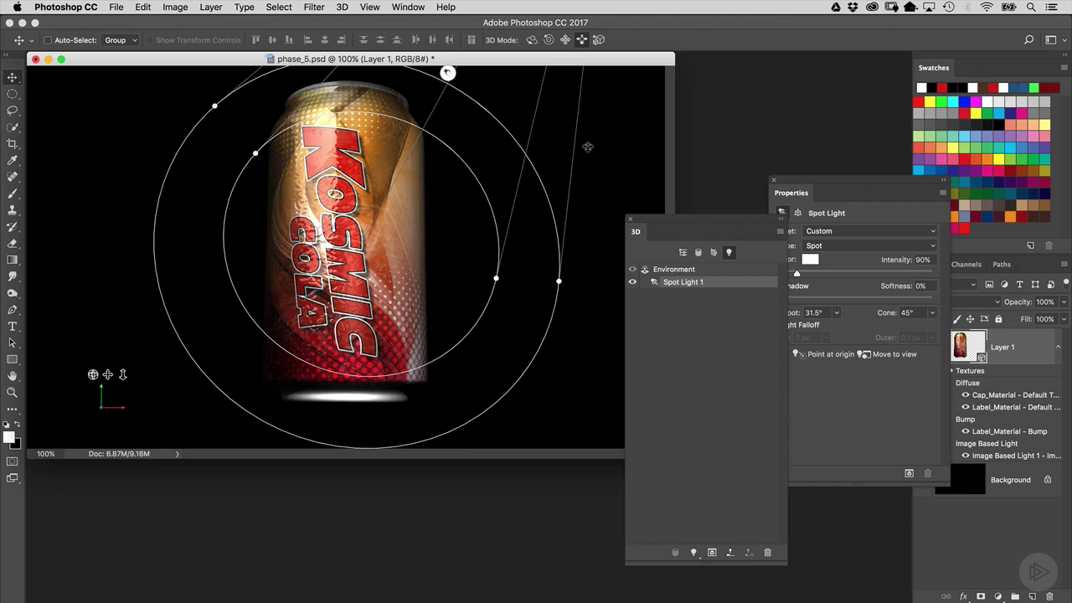
Rearrange the 3D and Properties panels to uncover the spot light settings.
{"action": "left_click_drag", "start_coordinate": [712, 216], "coordinate": [663, 154]}
{"action": "left_click_drag", "start_coordinate": [797, 179], "coordinate": [778, 178]}
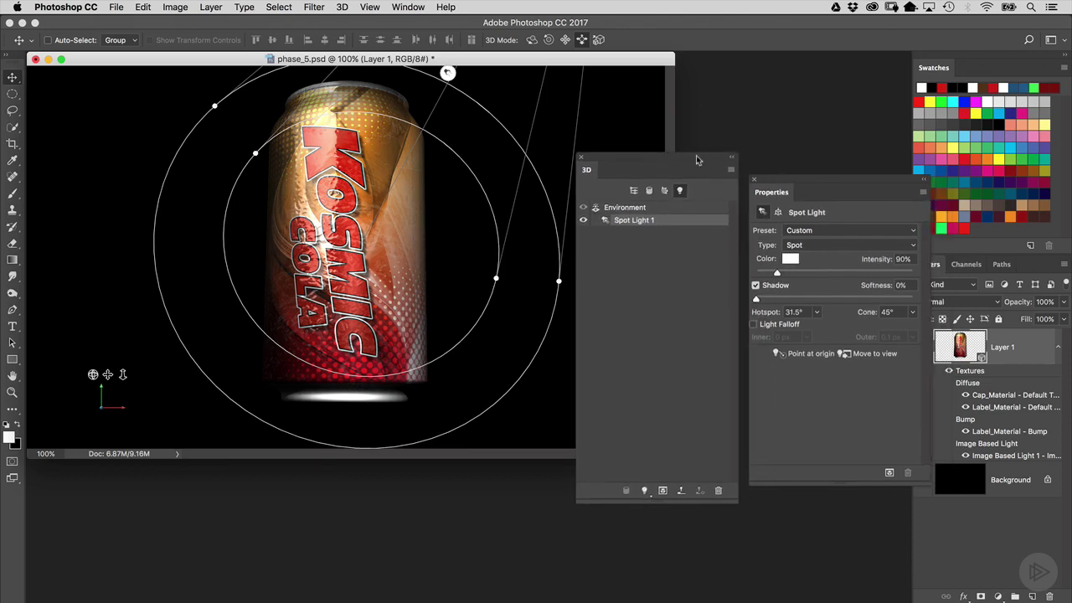
{"action": "left_click_drag", "start_coordinate": [695, 155], "coordinate": [697, 155]}
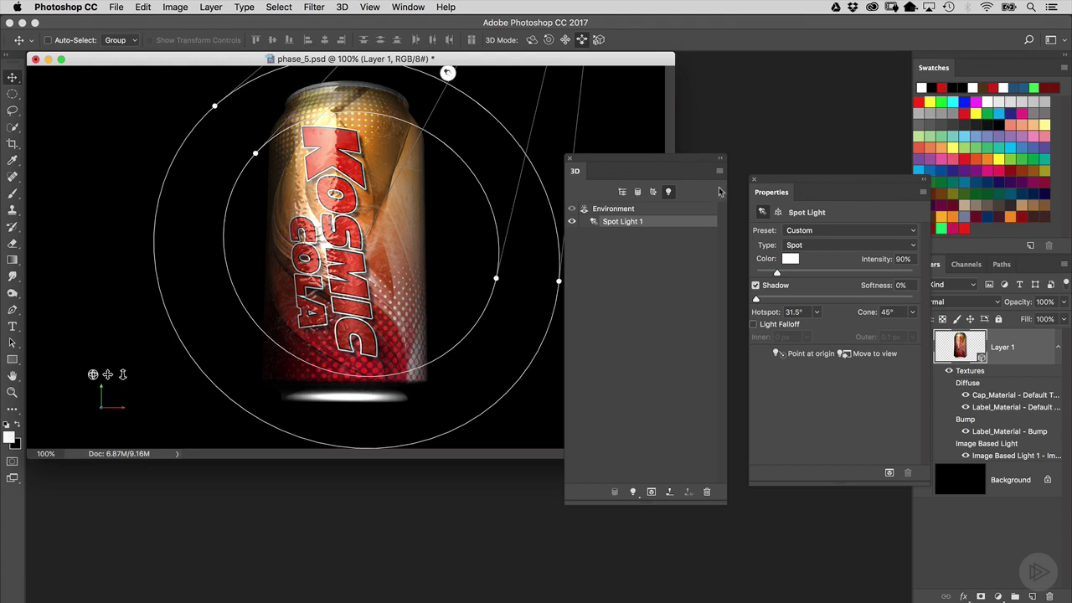
{"action": "left_click_drag", "start_coordinate": [661, 163], "coordinate": [697, 167]}
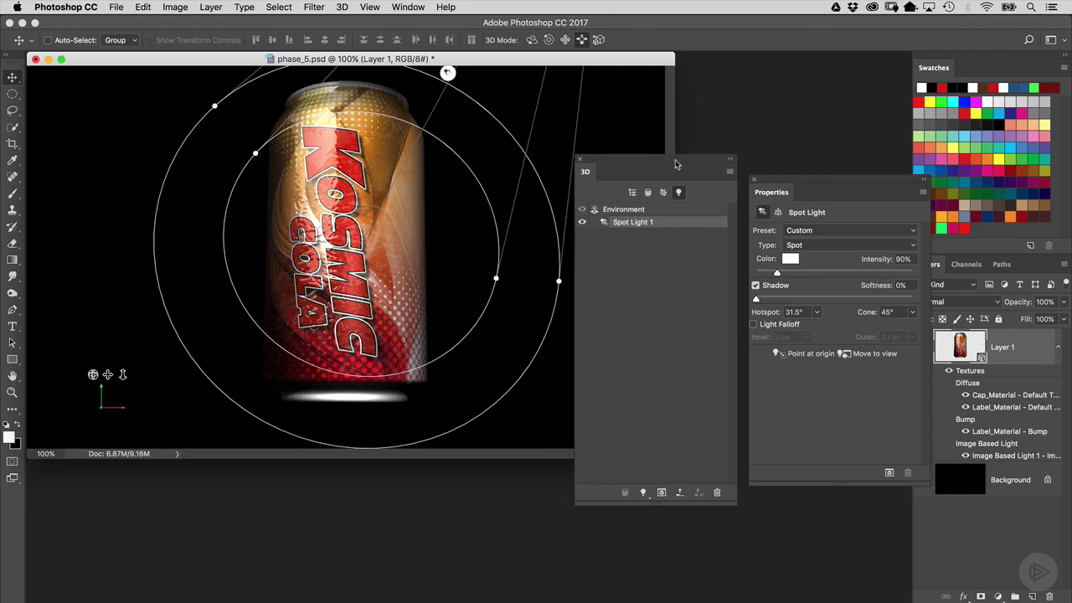
{"action": "left_click_drag", "start_coordinate": [776, 184], "coordinate": [778, 178]}
{"action": "left_click_drag", "start_coordinate": [718, 164], "coordinate": [711, 165]}
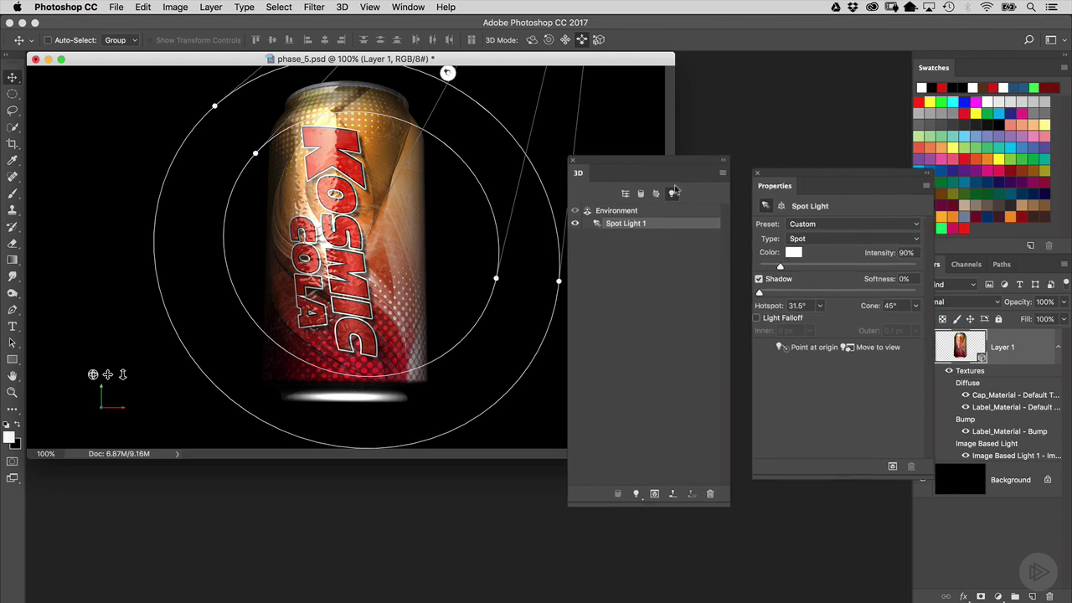